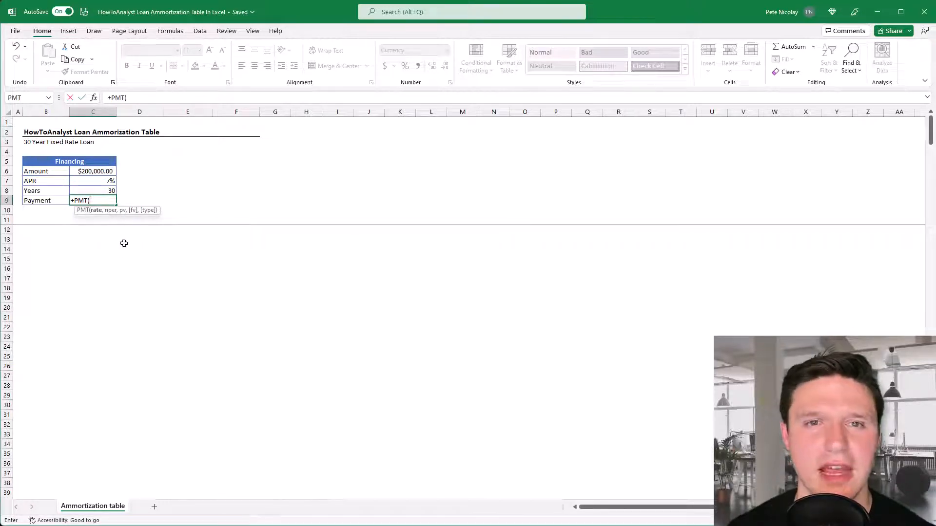
Complete the Payment formula in C9 as PMT(C7/12,C8*12,C6), using the monthly rate, number of months and loan amount
{"action": "left_click", "coordinate": [95, 182]}
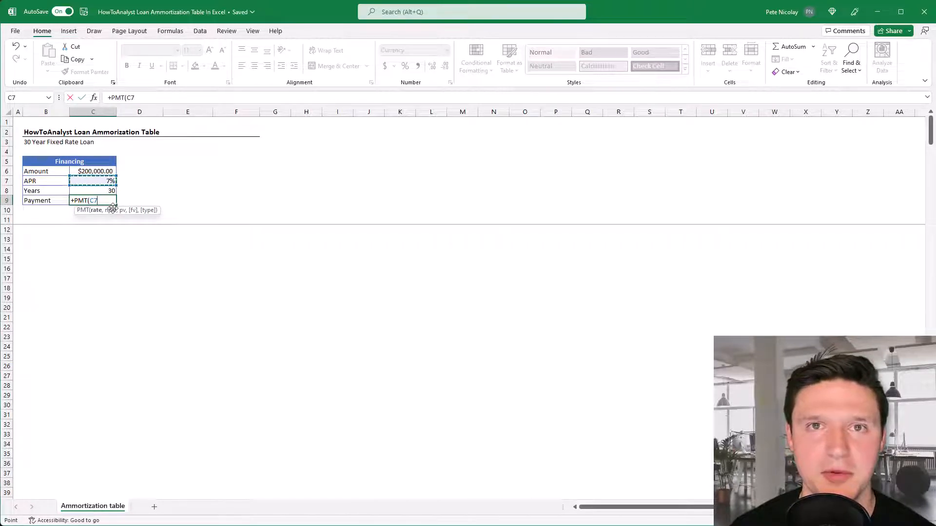
{"action": "type", "text": "/12"}
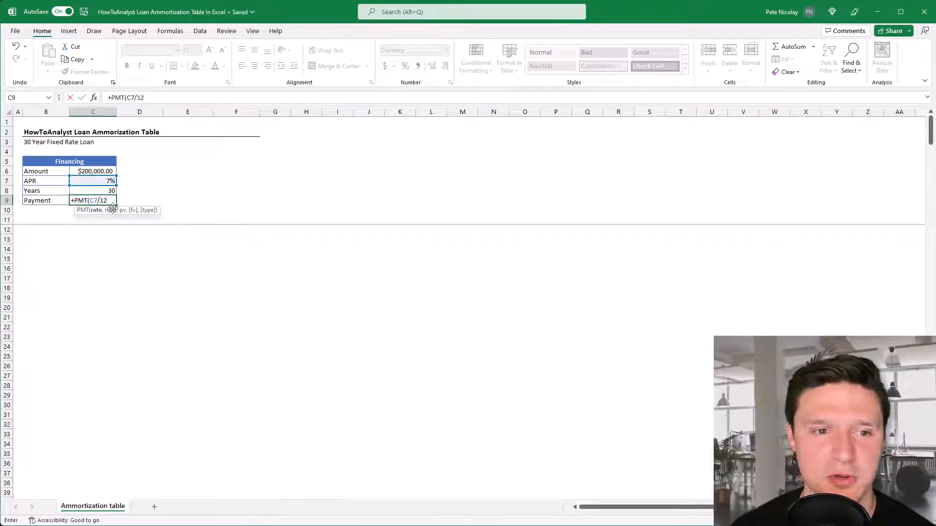
{"action": "type", "text": ","}
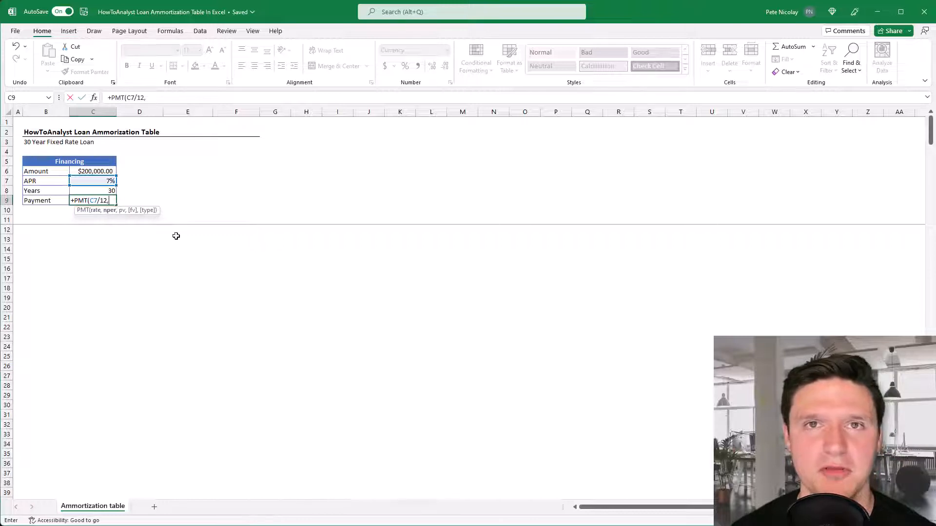
{"action": "left_click", "coordinate": [98, 190]}
{"action": "type", "text": "*"}
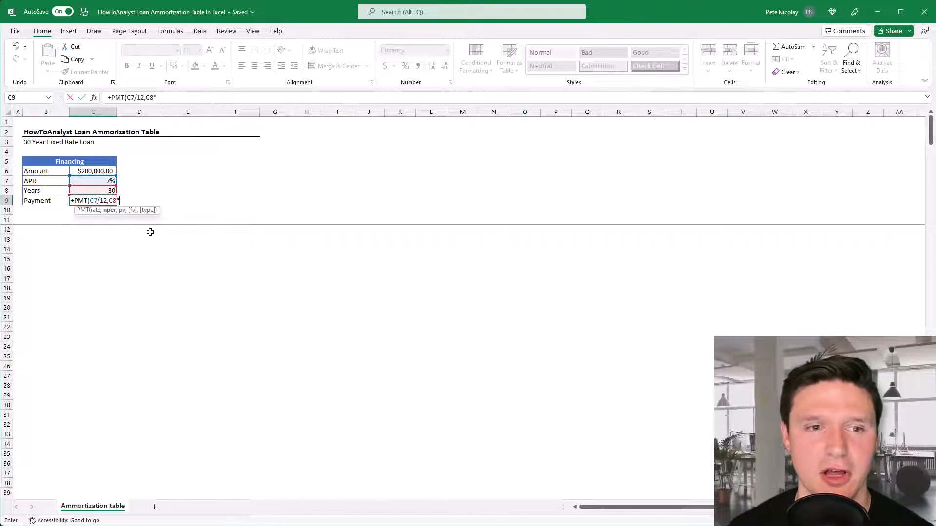
{"action": "type", "text": "12"}
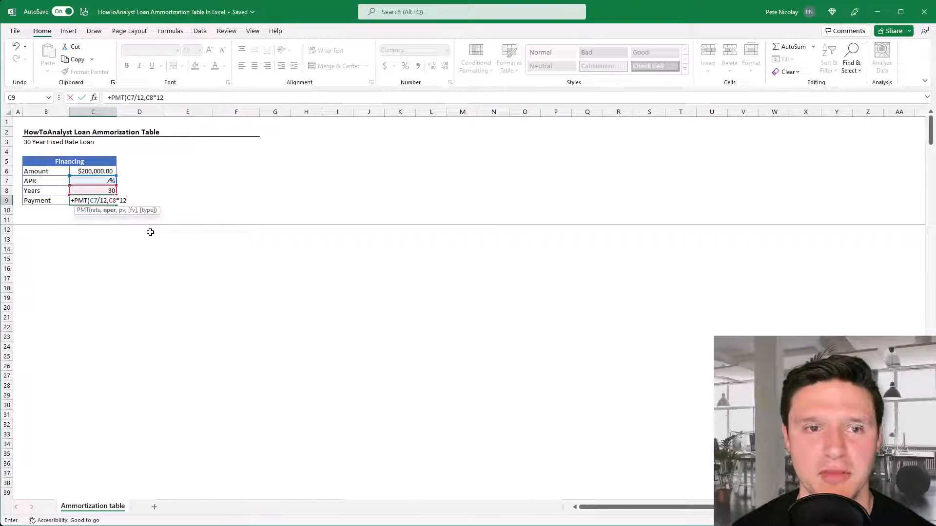
{"action": "type", "text": ","}
{"action": "left_click", "coordinate": [92, 171]}
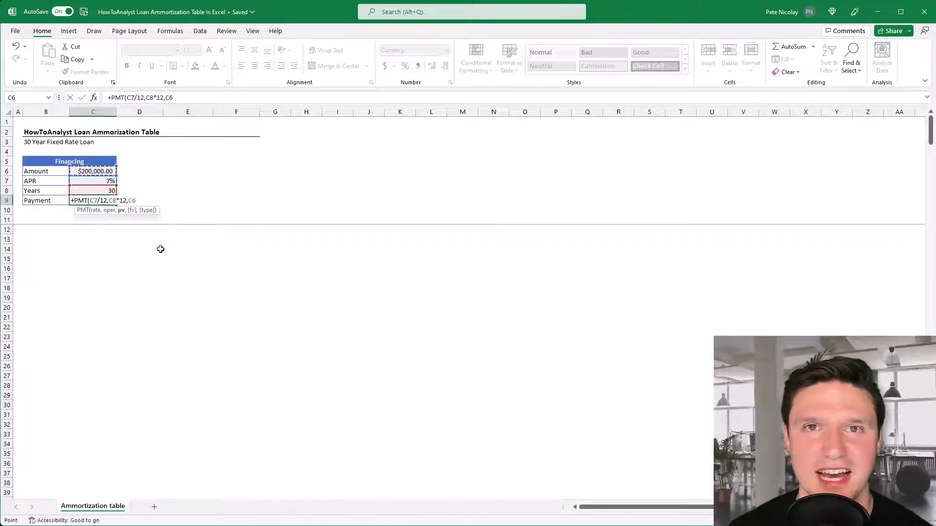
{"action": "key", "text": "Return"}
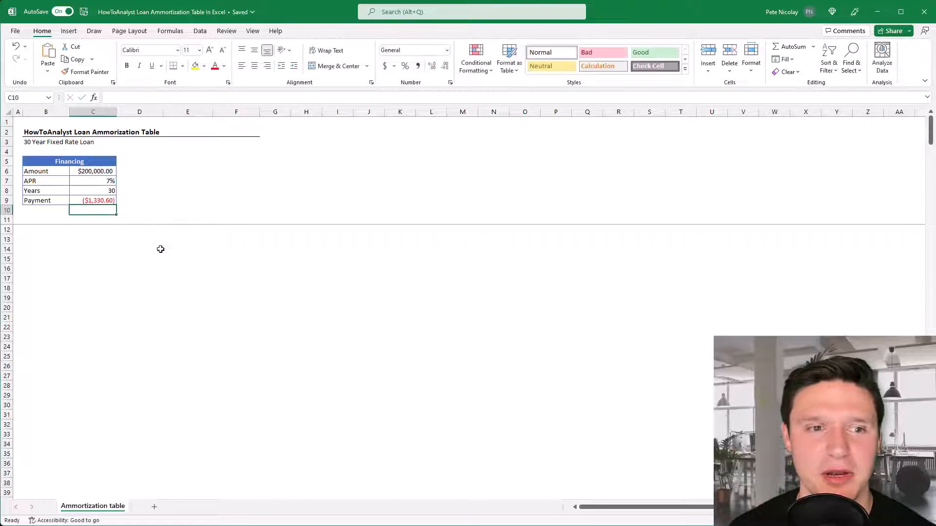
Add a minus sign before PMT in the C9 formula to reverse the payment's sign
{"action": "key", "text": "Up"}
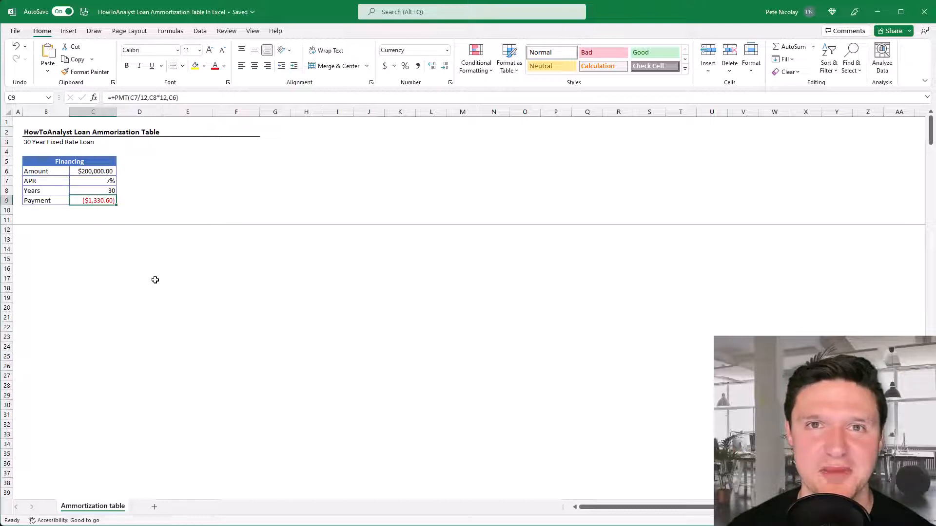
{"action": "key", "text": "F2"}
{"action": "key", "text": "Home"}
{"action": "key", "text": "Right"}
{"action": "key", "text": "Right"}
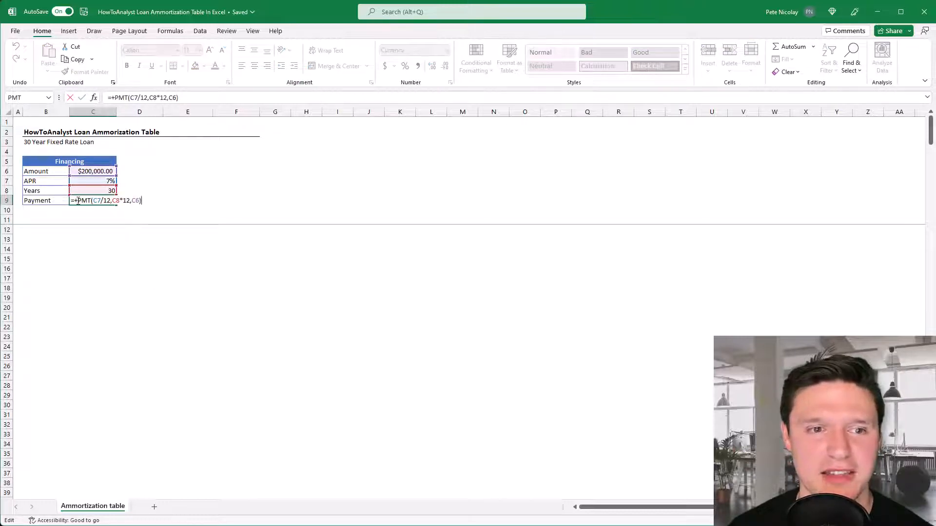
{"action": "type", "text": "-"}
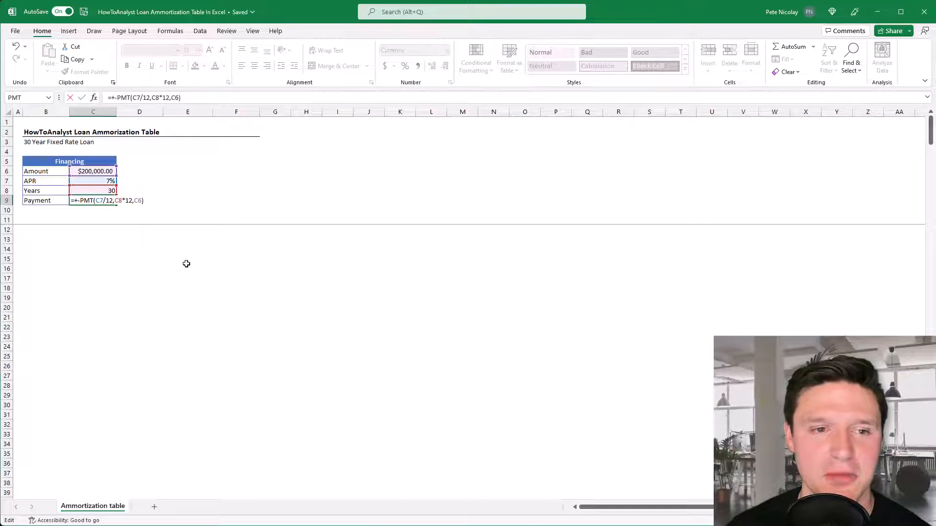
{"action": "key", "text": "Return"}
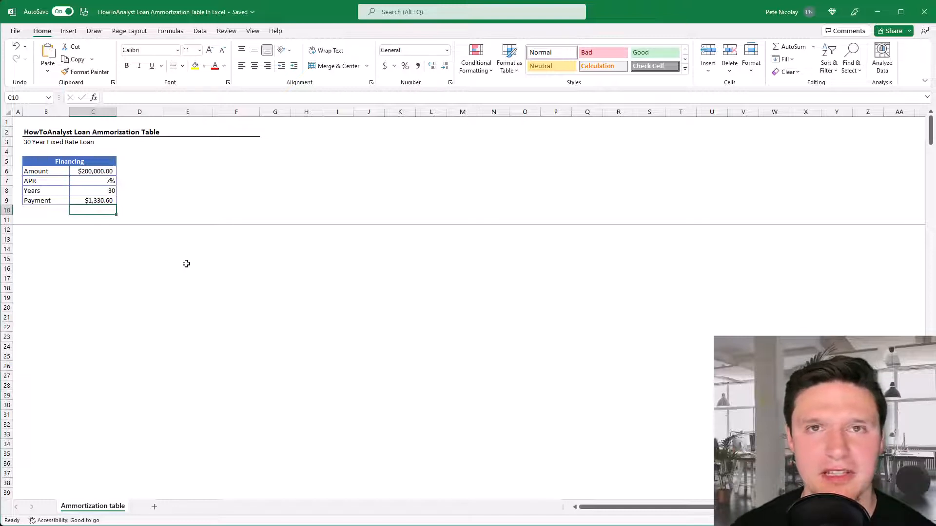
Enter the column header Period in B11, below the Financing table
{"action": "key", "text": "Down"}
{"action": "key", "text": "Left"}
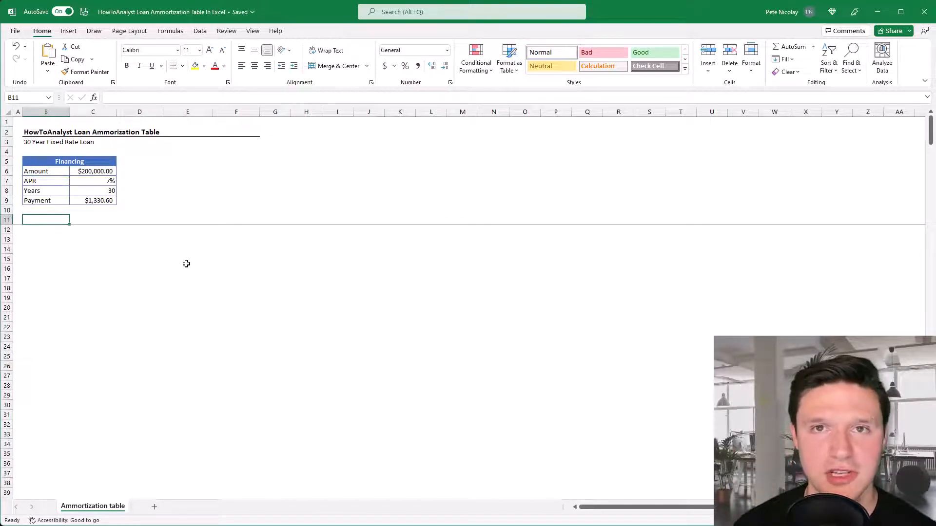
{"action": "type", "text": "Period"}
{"action": "key", "text": "Return"}
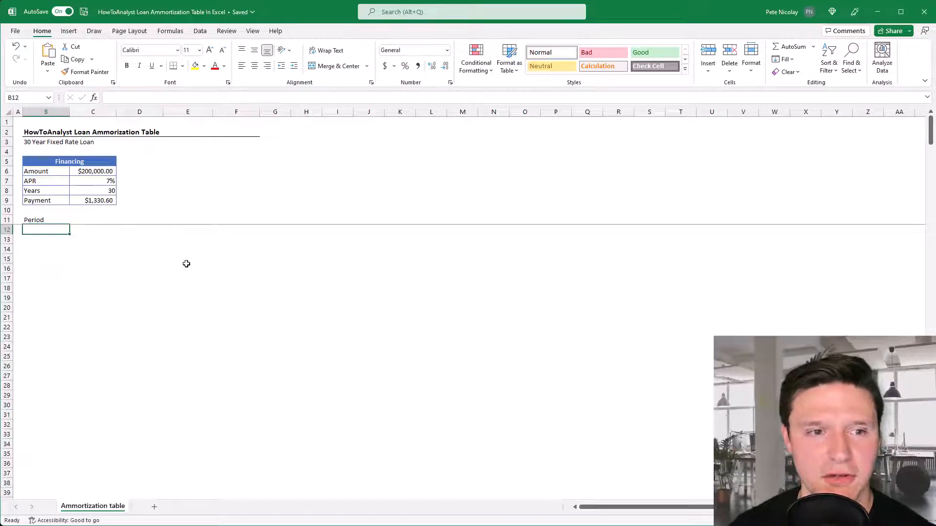
Generate the period numbers from B12 down with SEQUENCE(361,,0,1), using 361 rows, start 0 and step 1
{"action": "type", "text": "+se"}
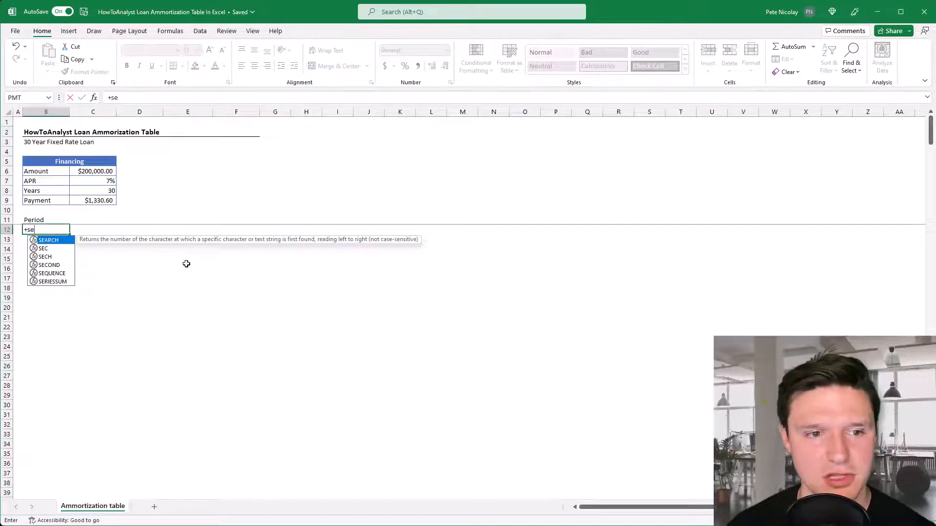
{"action": "type", "text": "qu"}
{"action": "key", "text": "Tab"}
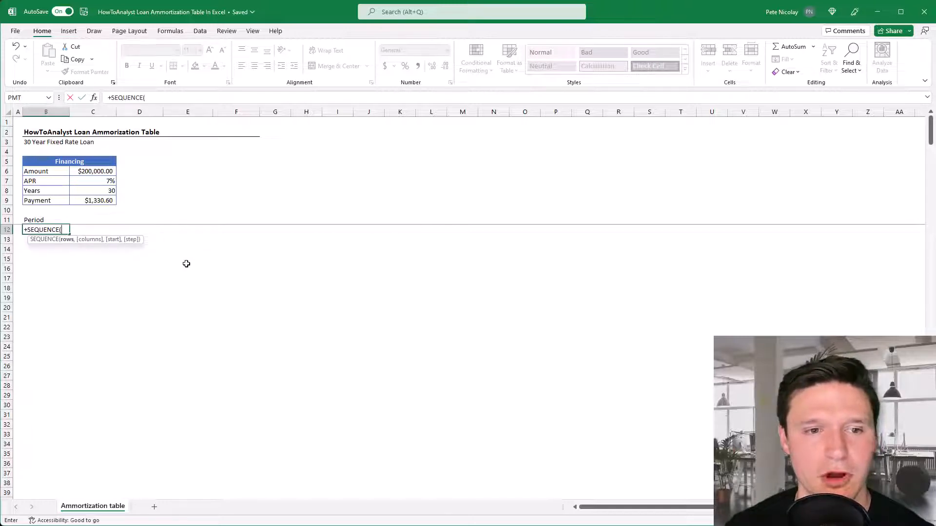
{"action": "type", "text": "361"}
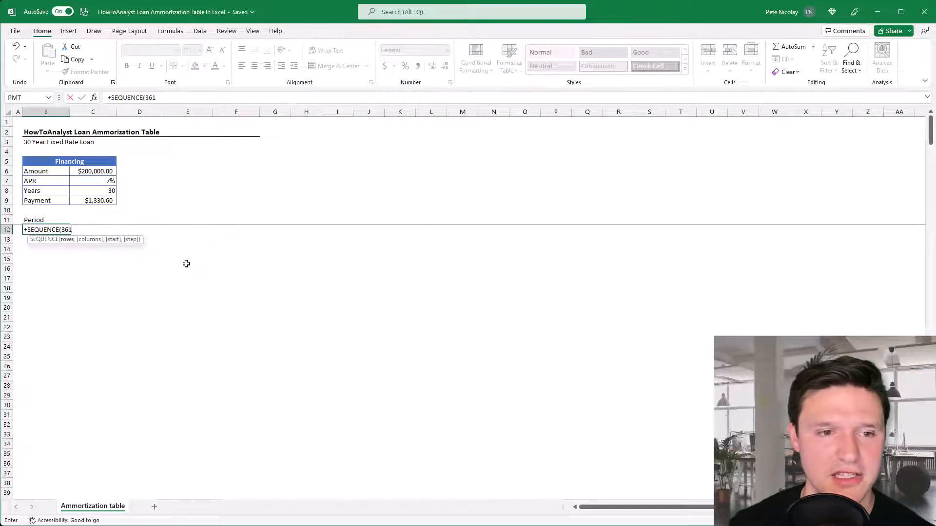
{"action": "type", "text": ","}
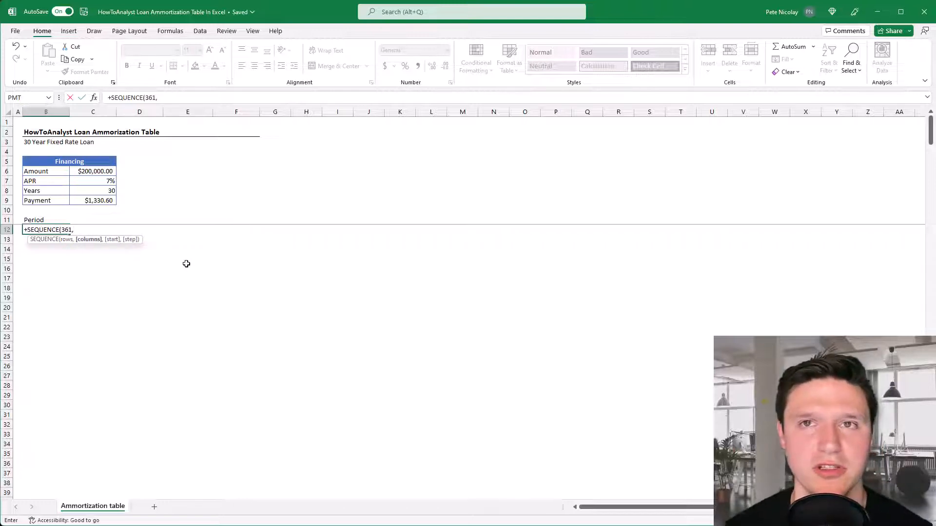
{"action": "type", "text": ","}
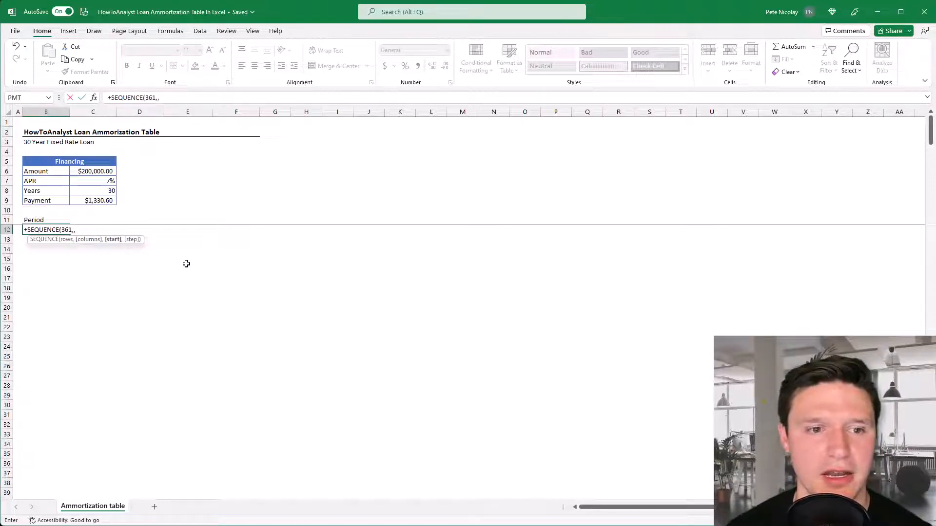
{"action": "type", "text": "0"}
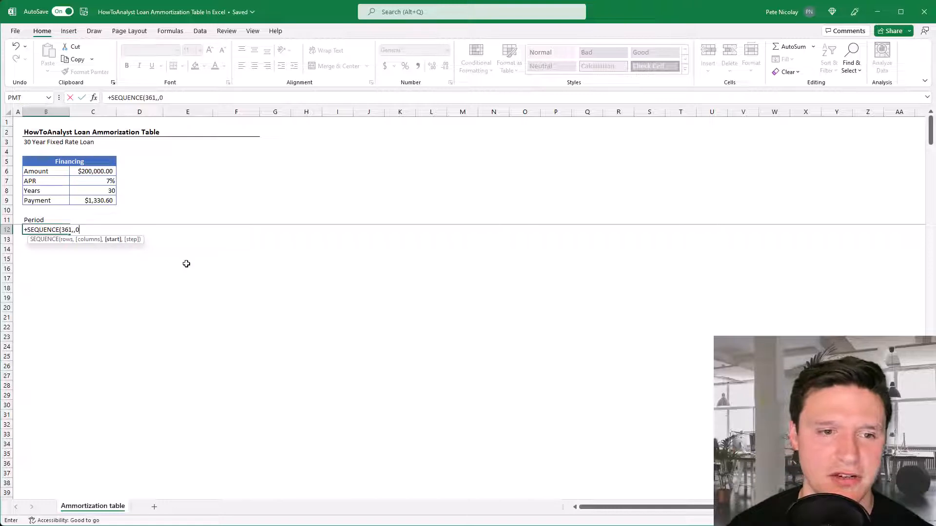
{"action": "type", "text": ",1"}
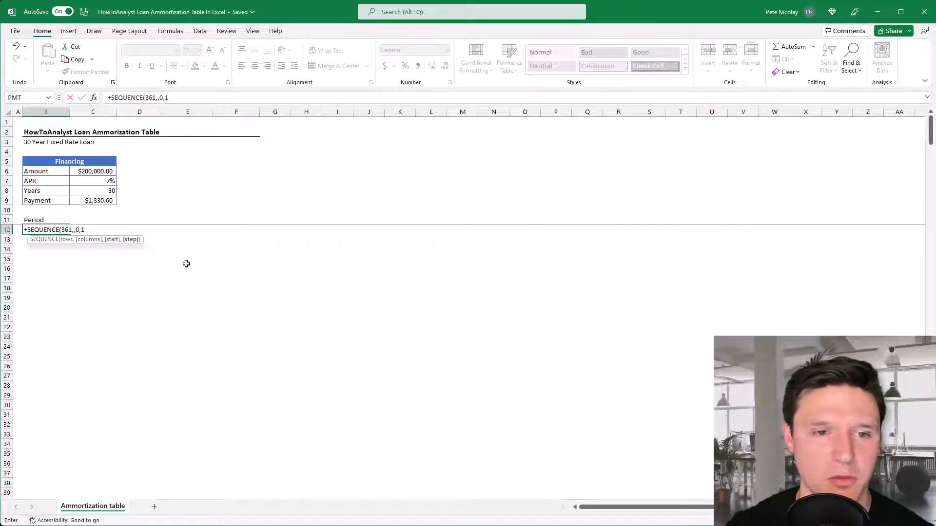
{"action": "type", "text": ")"}
{"action": "key", "text": "ctrl+Return"}
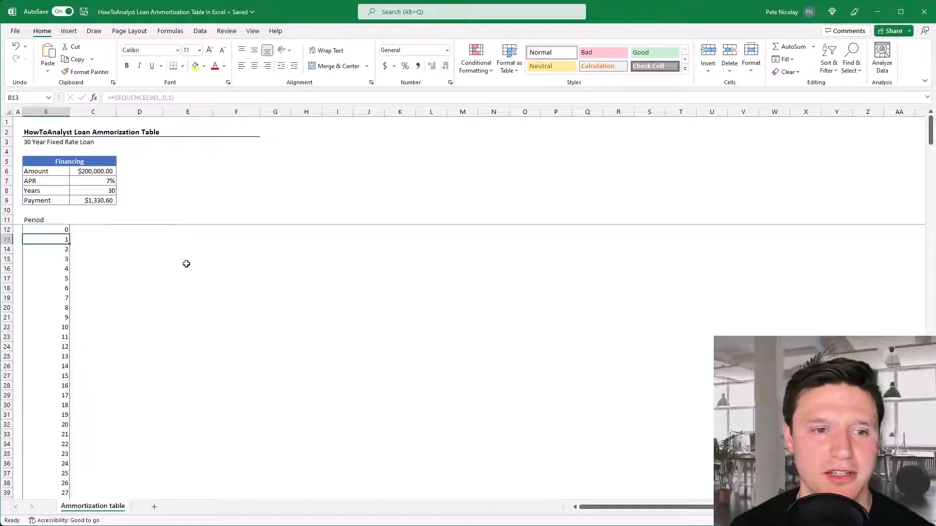
Check the last row of the generated periods and clear the SEQUENCE formula from B12
{"action": "key", "text": "ctrl+Down"}
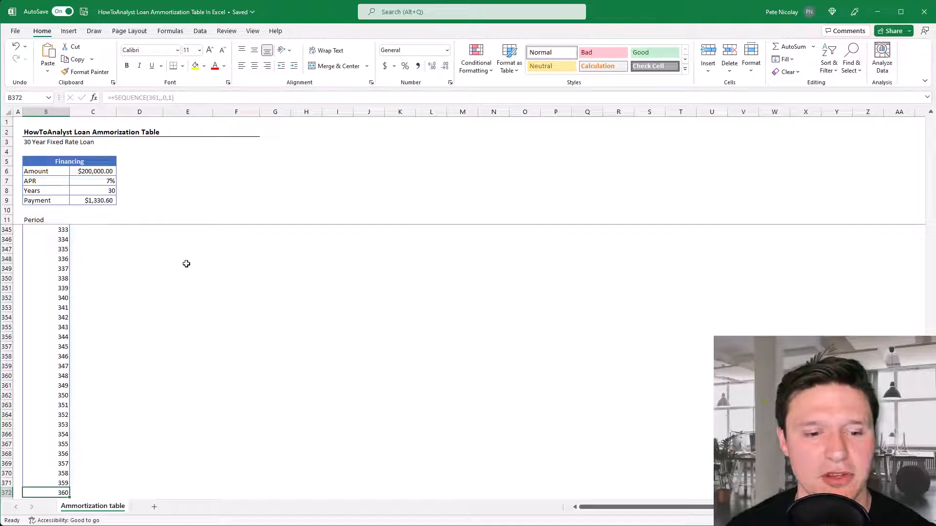
{"action": "key", "text": "ctrl+Up"}
{"action": "key", "text": "Down"}
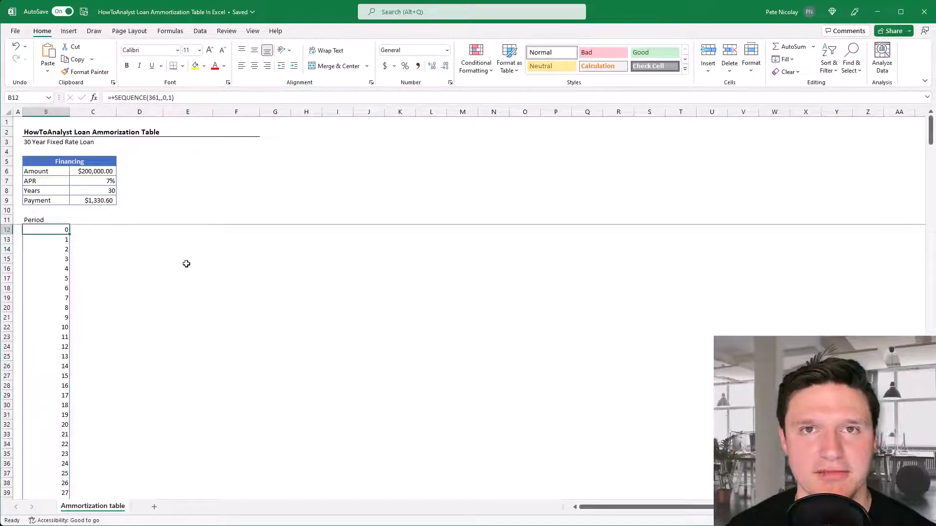
{"action": "key", "text": "Delete"}
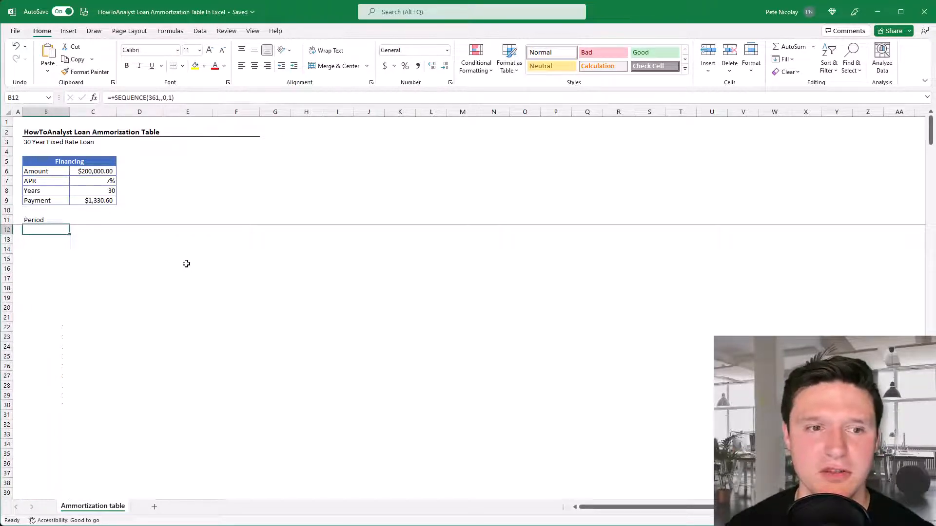
Enter 0 in B12 and fill a linear series down the column with step value 1 and stop value 360
{"action": "type", "text": "0"}
{"action": "key", "text": "Return"}
{"action": "key", "text": "Up"}
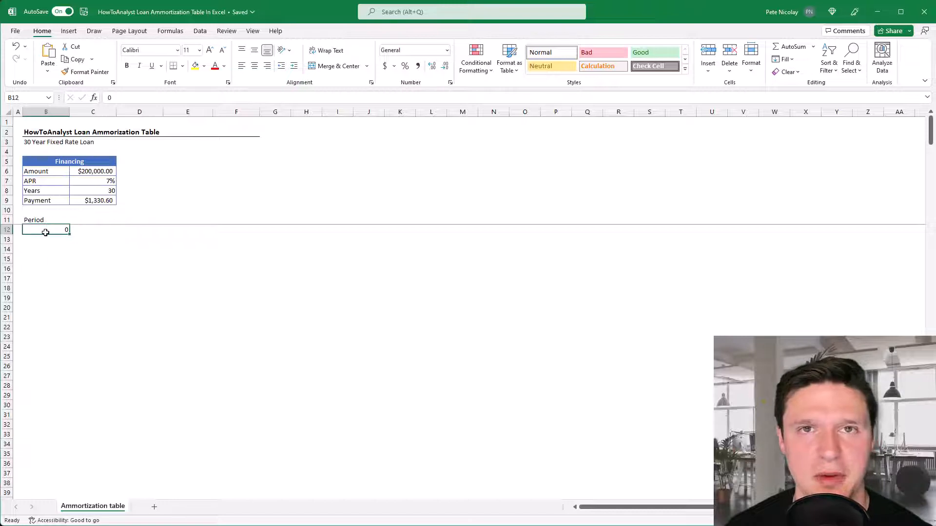
{"action": "left_click", "coordinate": [788, 59]}
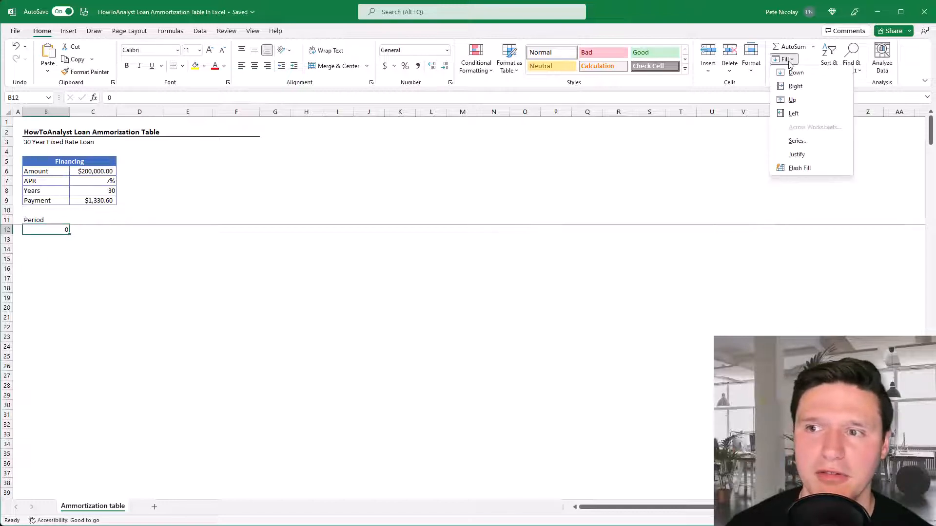
{"action": "left_click", "coordinate": [804, 141]}
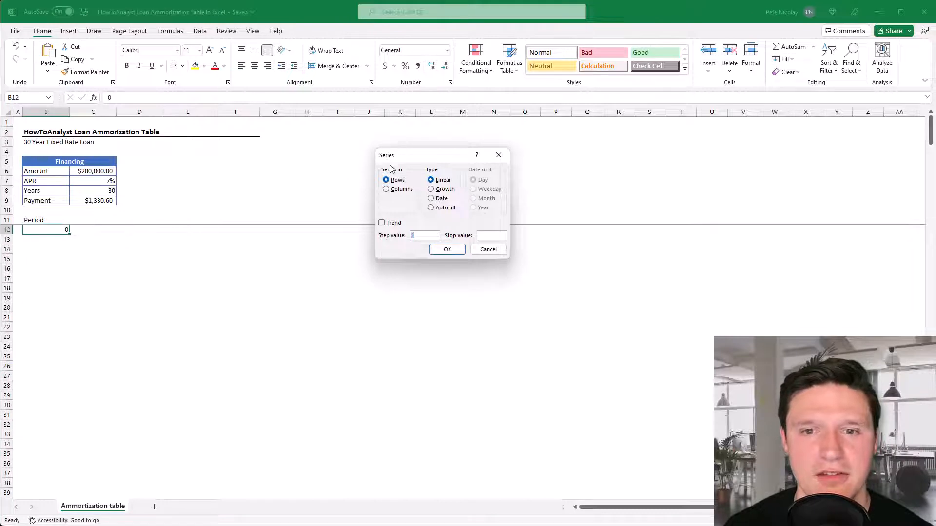
{"action": "left_click", "coordinate": [386, 189]}
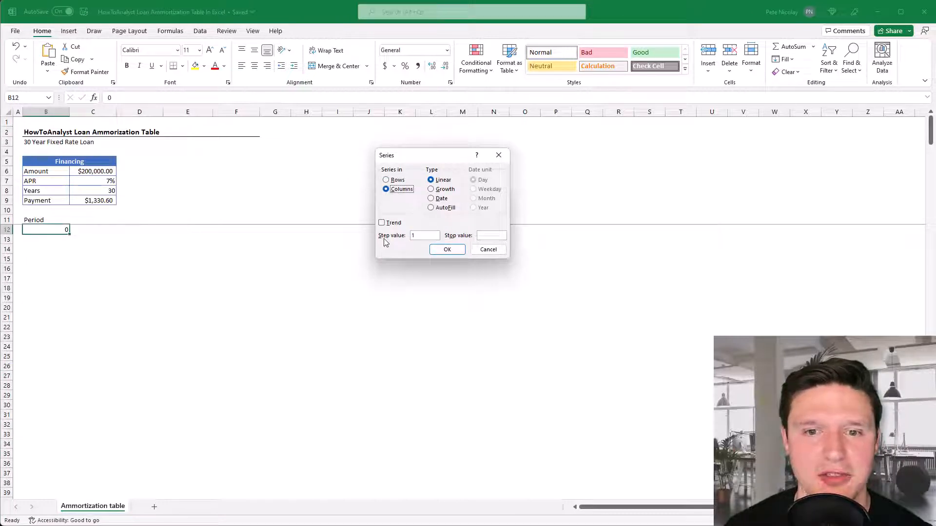
{"action": "left_click", "coordinate": [484, 238]}
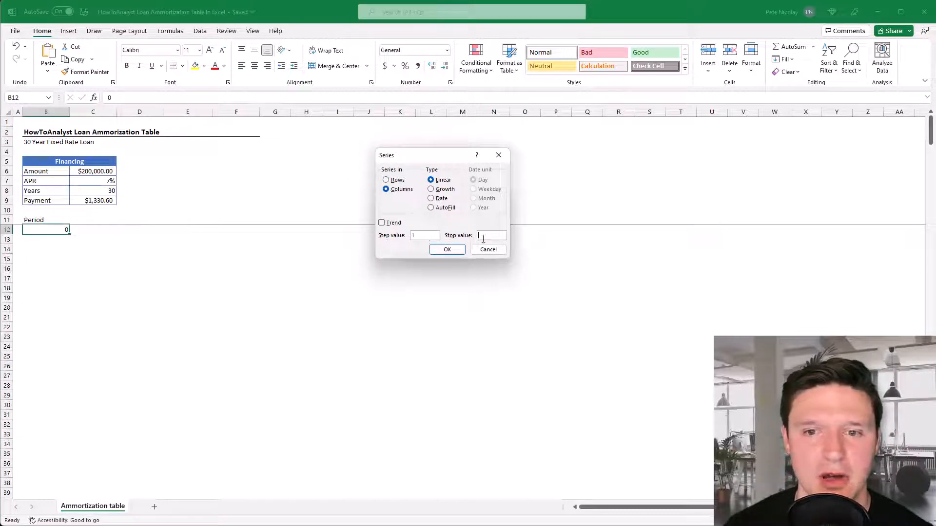
{"action": "type", "text": "360"}
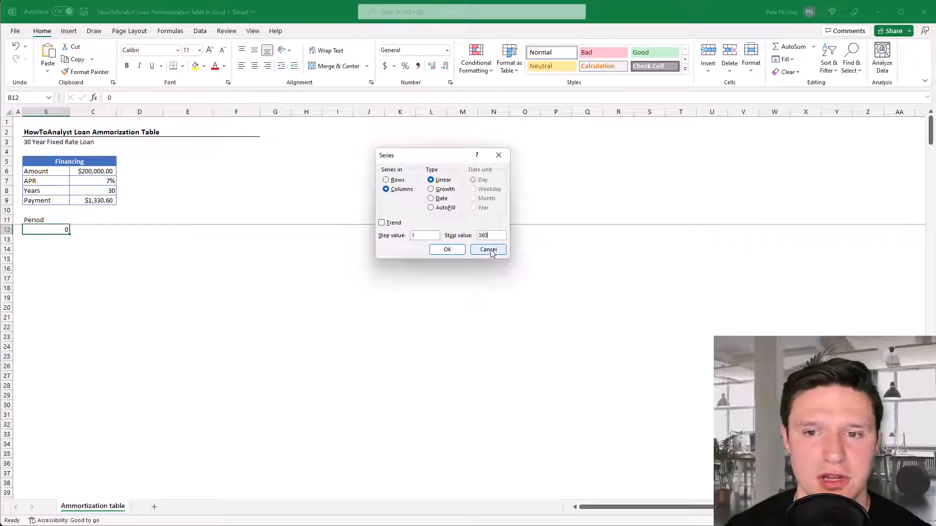
{"action": "left_click", "coordinate": [447, 249]}
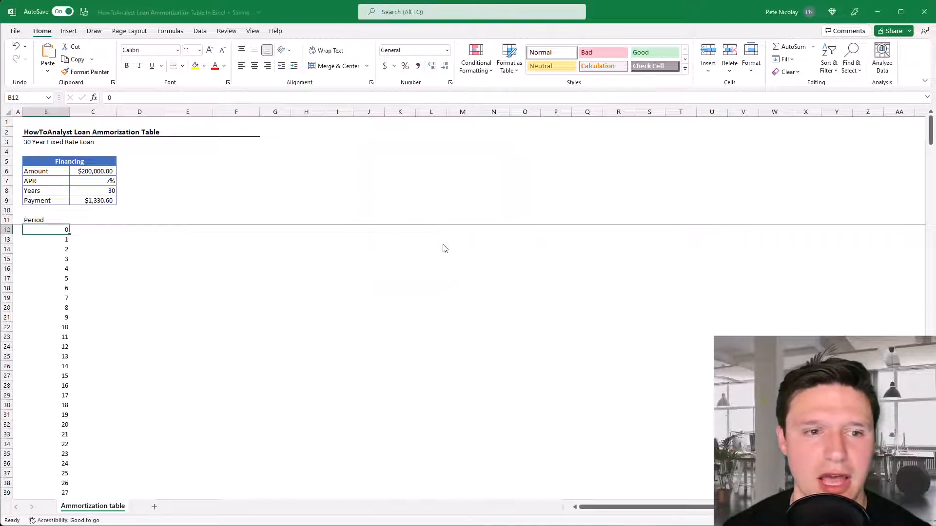
{"action": "key", "text": "ctrl+Down"}
{"action": "key", "text": "ctrl+Up"}
{"action": "key", "text": "ctrl+Up"}
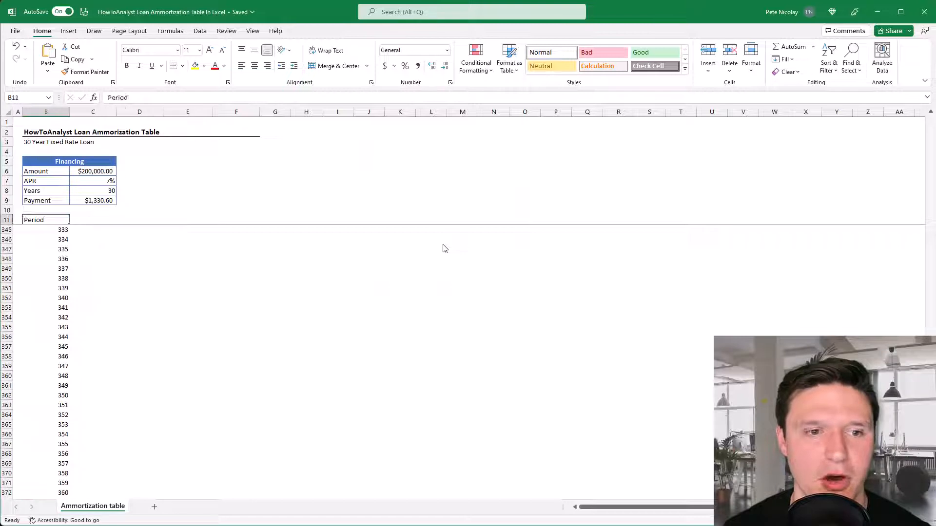
Enter the column headers Interest, Principal and Loan Balance in C11, D11 and E11, beside Period
{"action": "key", "text": "Down"}
{"action": "key", "text": "Up"}
{"action": "key", "text": "Right"}
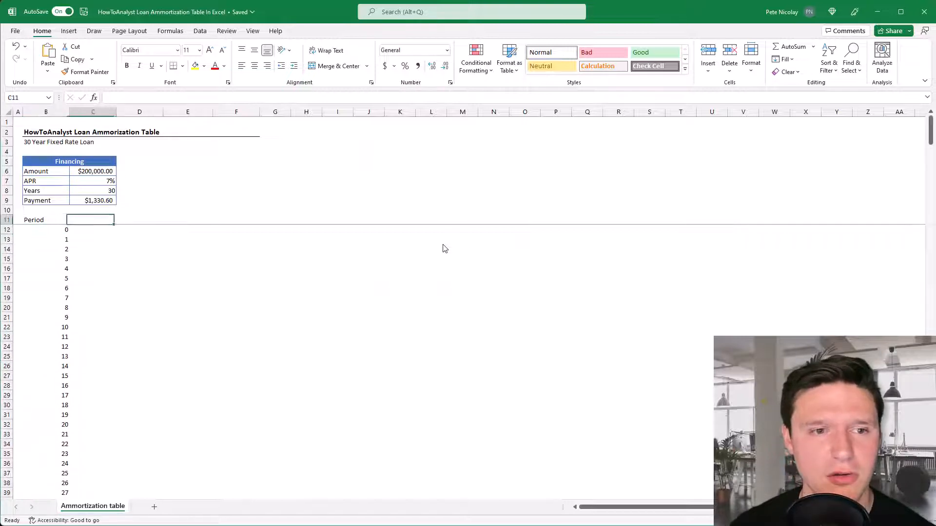
{"action": "type", "text": "Interest"}
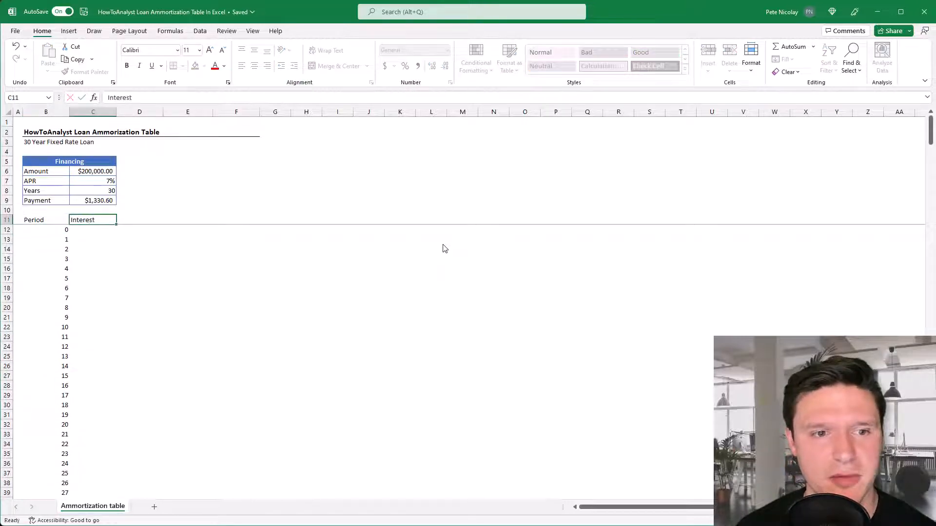
{"action": "key", "text": "Tab"}
{"action": "type", "text": "Principal"}
{"action": "key", "text": "Tab"}
{"action": "type", "text": "Loan Balance"}
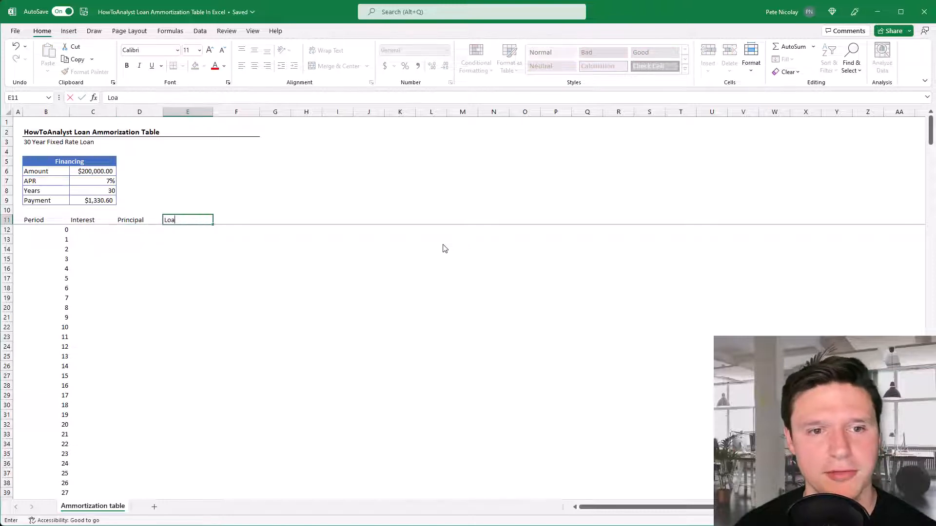
{"action": "key", "text": "Return"}
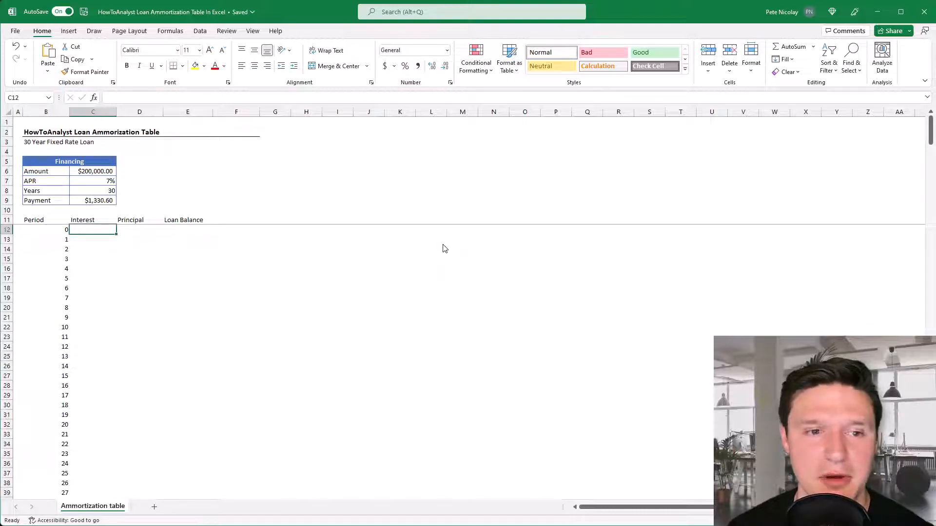
Convert the range B11:E372 into a table, using row 11 as its headers
{"action": "key", "text": "ctrl+a"}
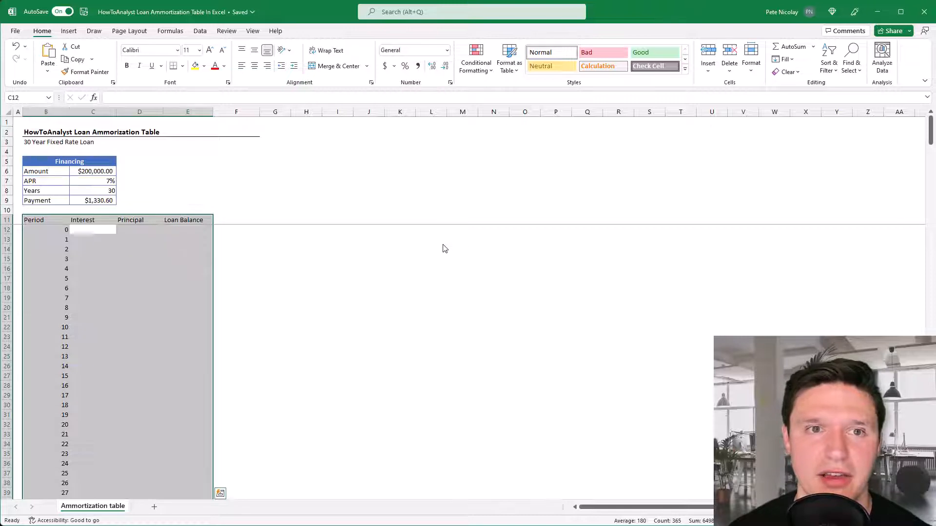
{"action": "left_click", "coordinate": [69, 31]}
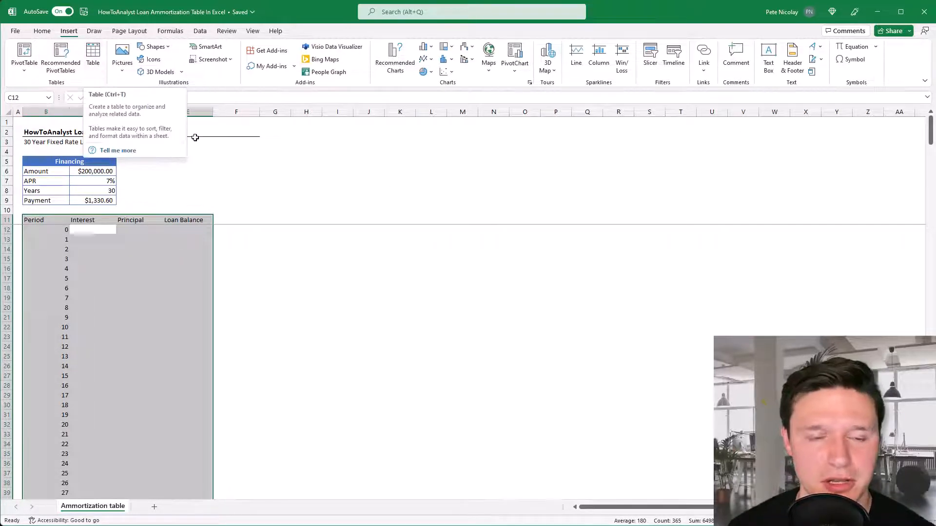
{"action": "key", "text": "ctrl+t"}
{"action": "scroll", "coordinate": [218, 181], "scroll_direction": "down", "scroll_amount": 5}
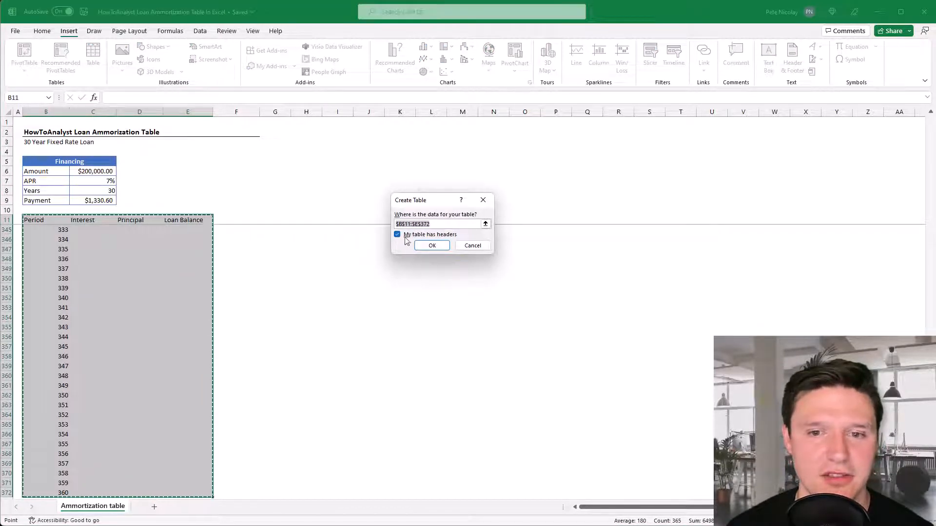
{"action": "left_click", "coordinate": [432, 246]}
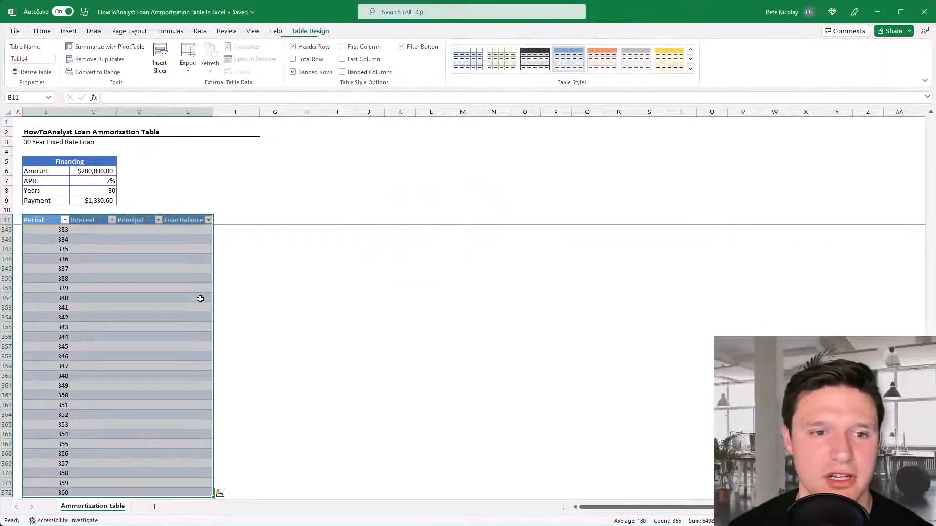
Apply the Blue, Table Style Light 13 design to the amortization table
{"action": "key", "text": "Down"}
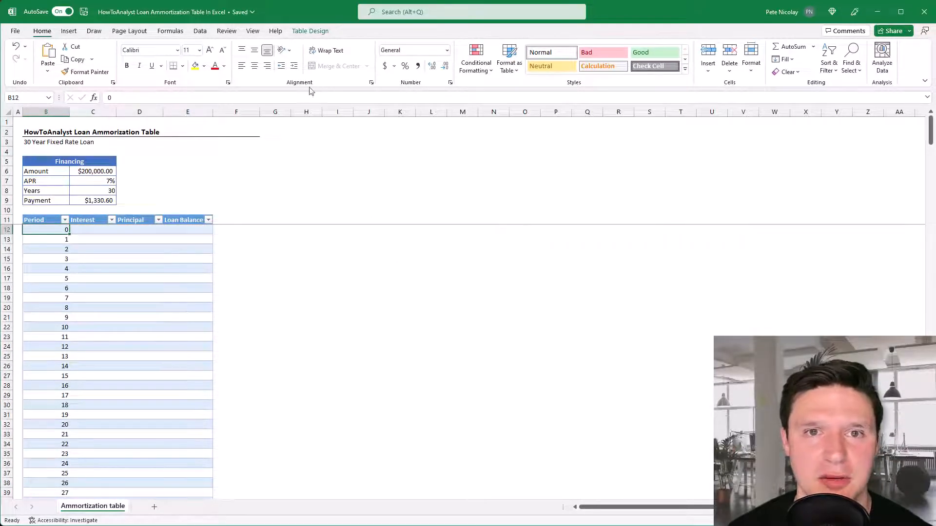
{"action": "left_click", "coordinate": [307, 31]}
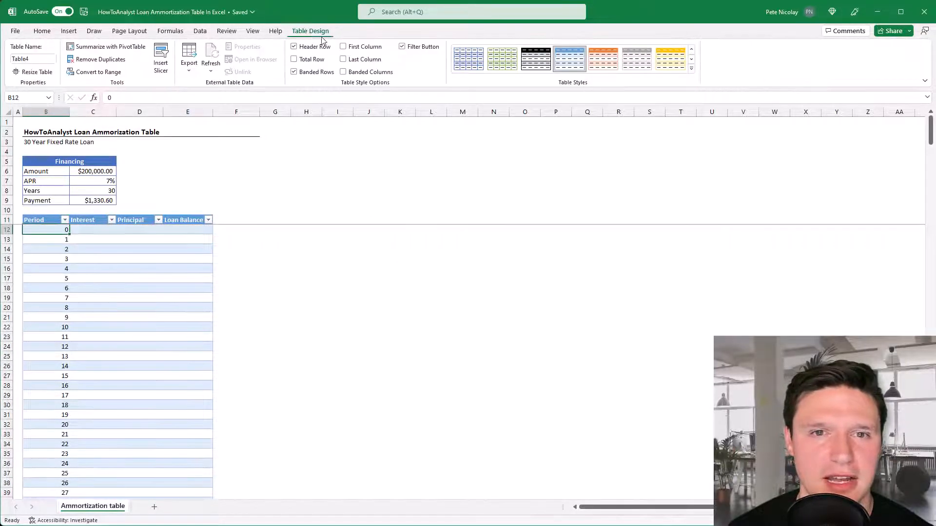
{"action": "left_click", "coordinate": [693, 72]}
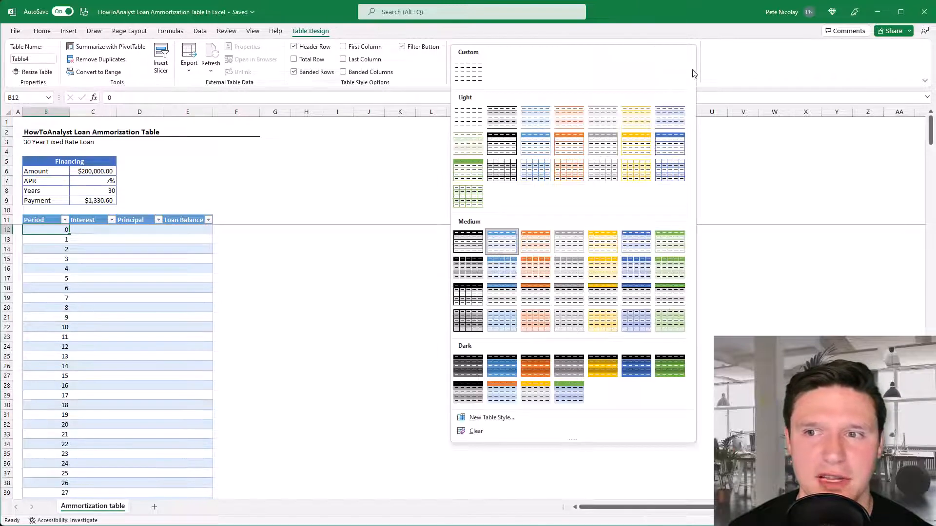
{"action": "left_click", "coordinate": [668, 149]}
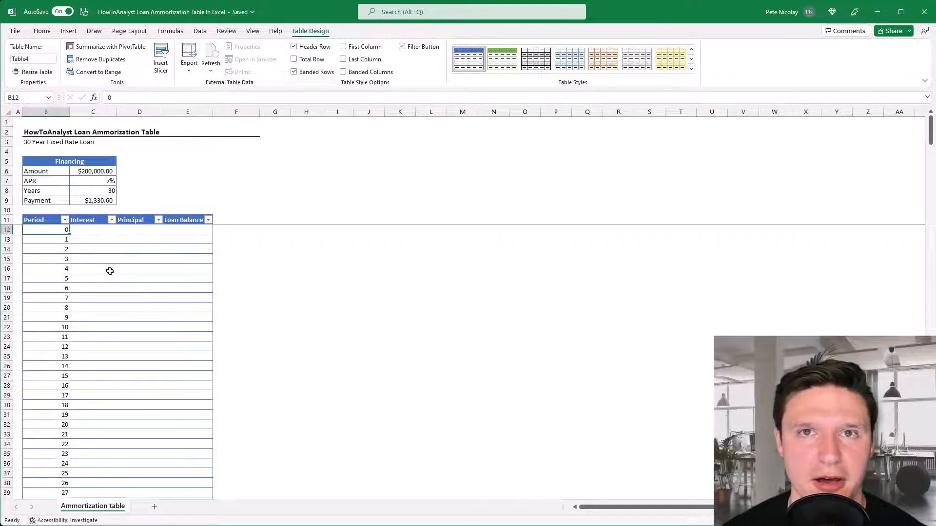
Link the period 0 loan balance in E12 to the loan amount with +C6, and undo the automatic fill of the column
{"action": "key", "text": "Right"}
{"action": "key", "text": "Right"}
{"action": "key", "text": "Right"}
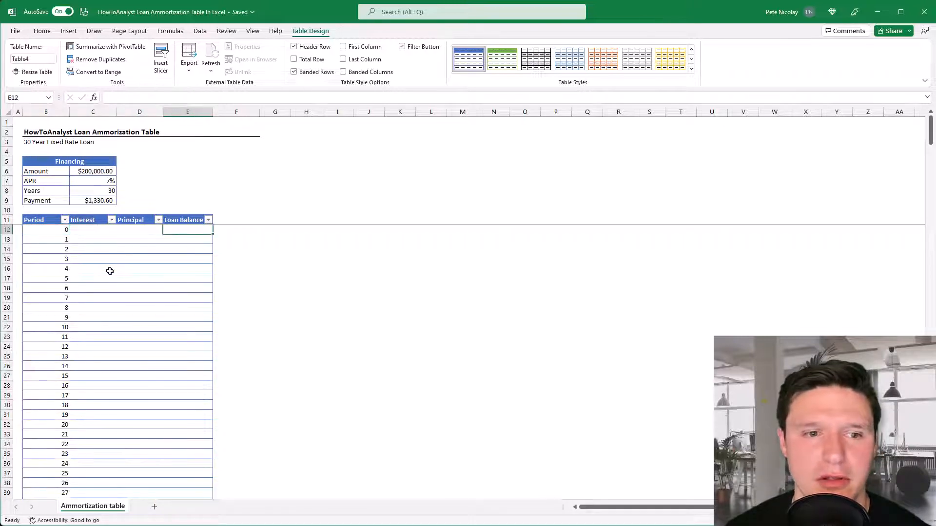
{"action": "type", "text": "+"}
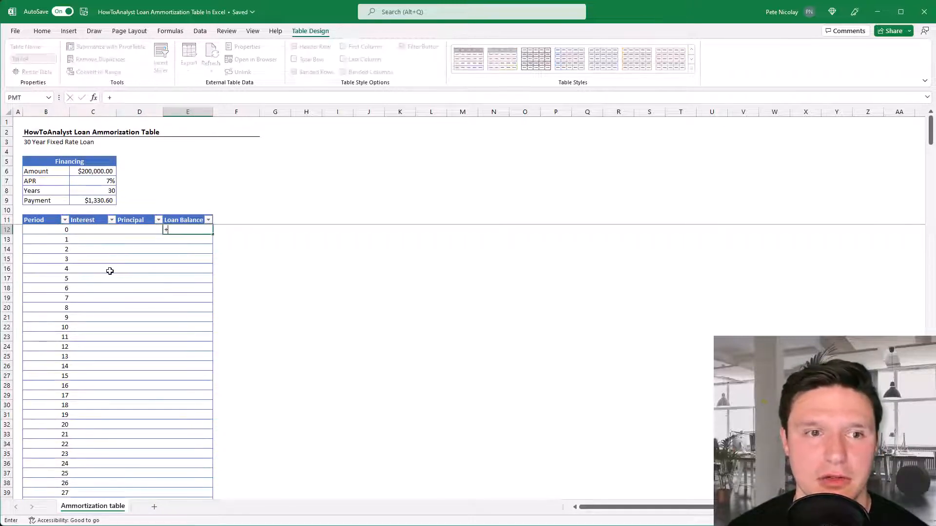
{"action": "left_click", "coordinate": [98, 172]}
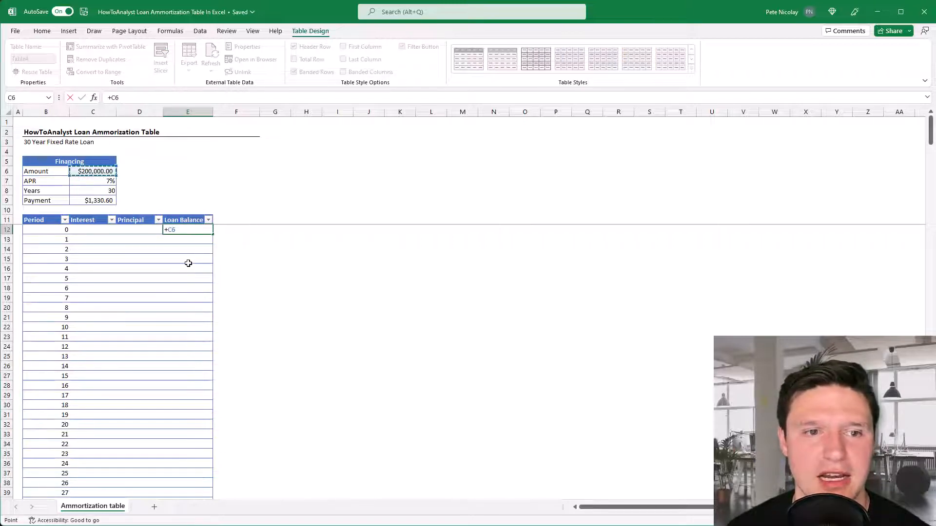
{"action": "key", "text": "Return"}
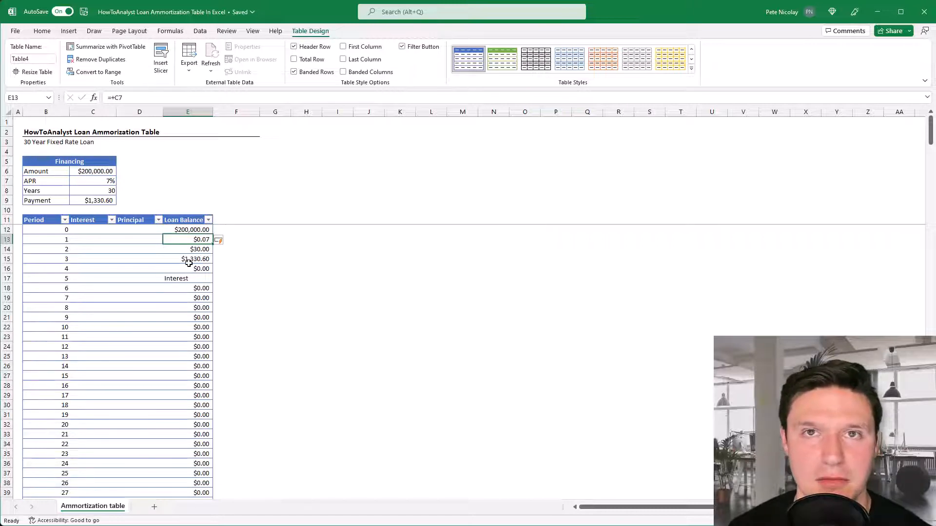
{"action": "key", "text": "ctrl+z"}
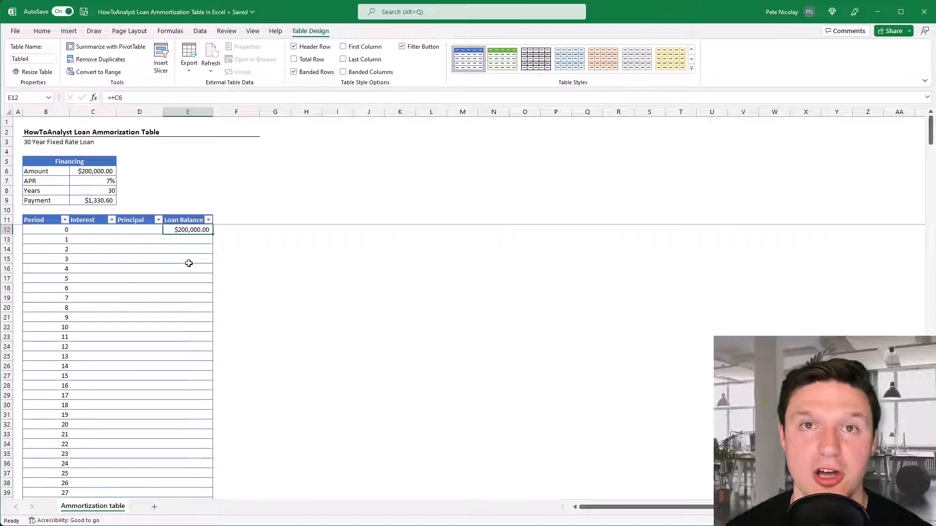
Calculate the period 1 interest in C13 with +E12*$C$7/12, and undo the automatic fill of the Interest column
{"action": "key", "text": "Left"}
{"action": "key", "text": "Left"}
{"action": "key", "text": "Left"}
{"action": "key", "text": "Down"}
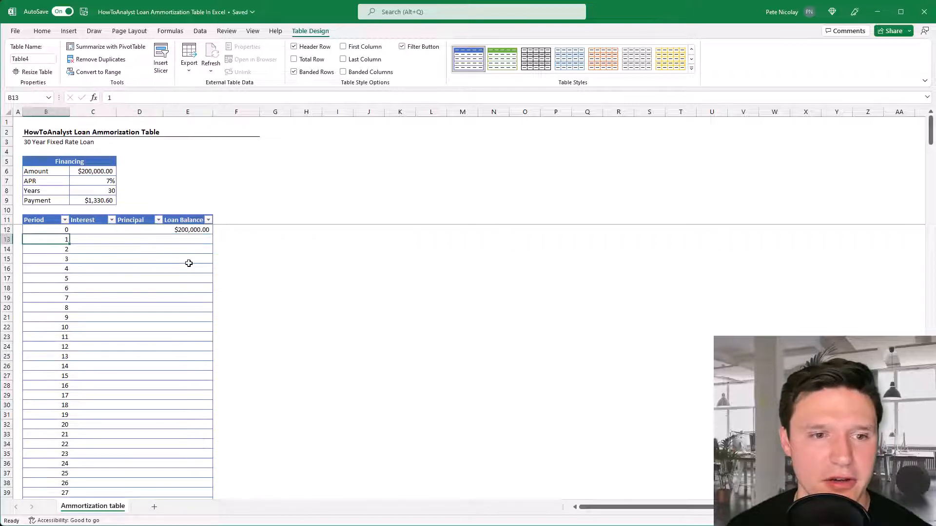
{"action": "key", "text": "Right"}
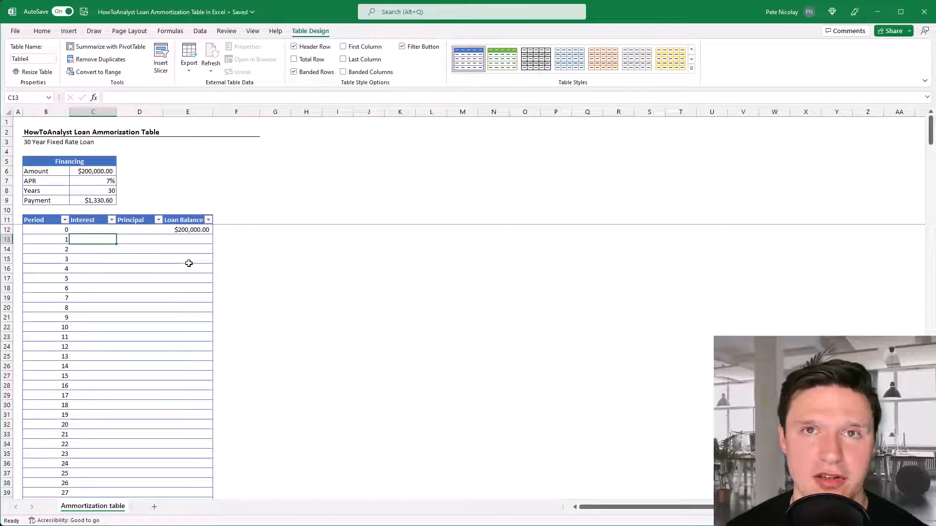
{"action": "type", "text": "+"}
{"action": "left_click", "coordinate": [198, 229]}
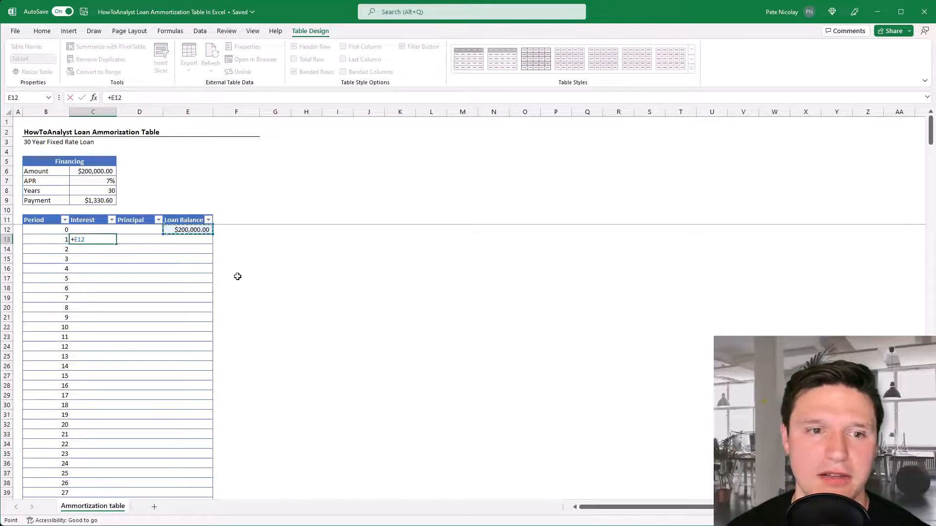
{"action": "type", "text": "*"}
{"action": "left_click", "coordinate": [79, 182]}
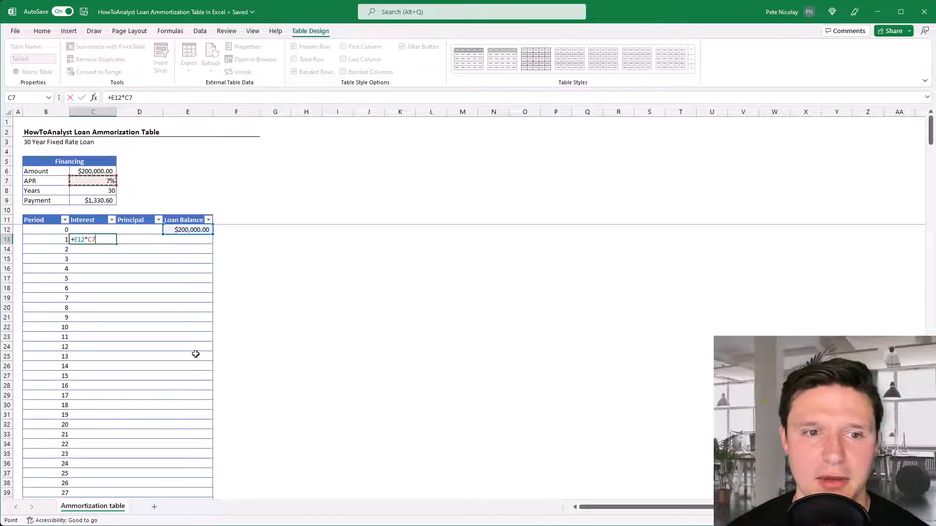
{"action": "key", "text": "F4"}
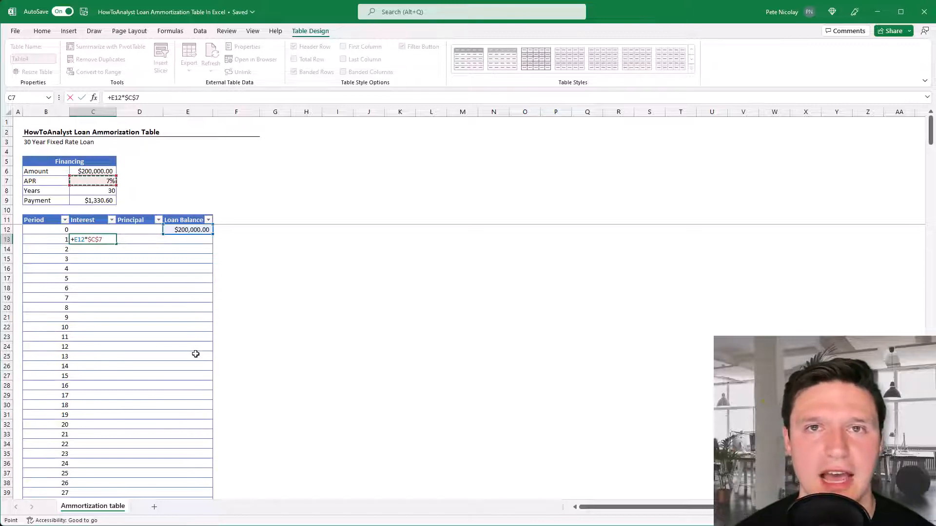
{"action": "type", "text": "/"}
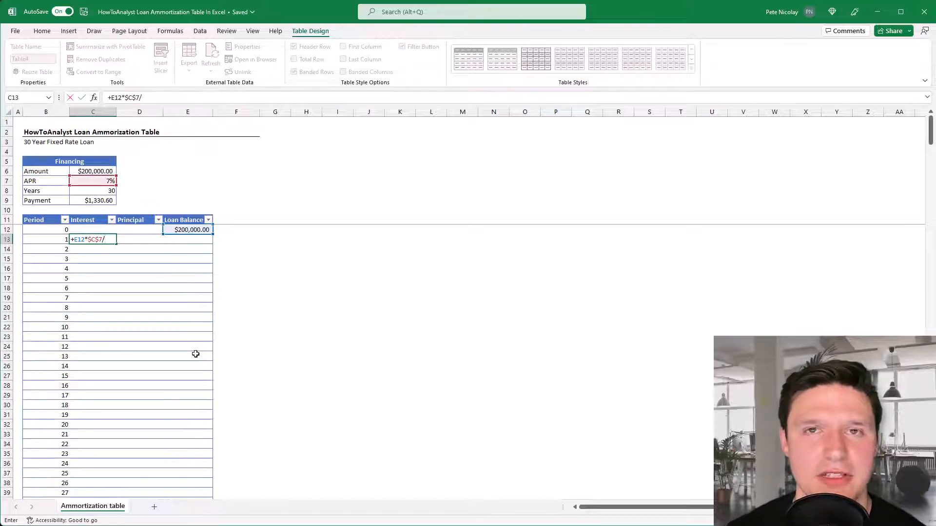
{"action": "type", "text": "12"}
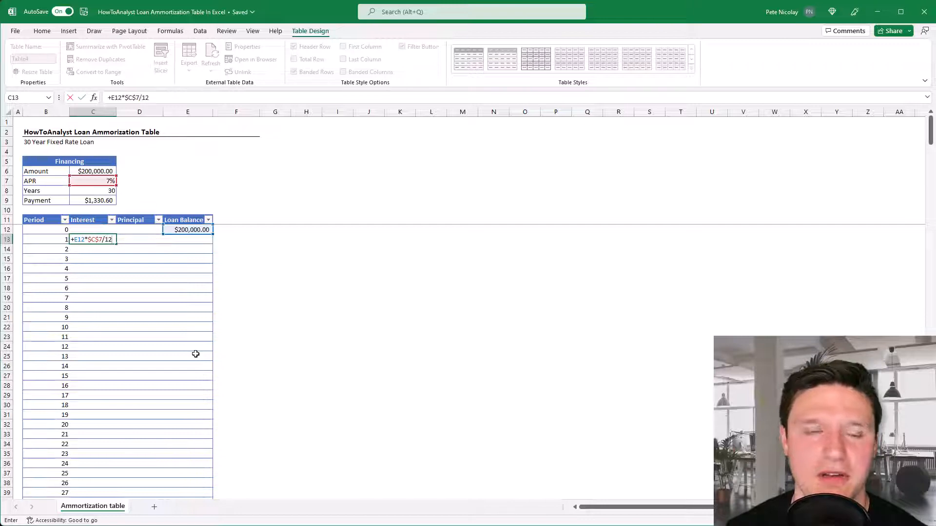
{"action": "key", "text": "Return"}
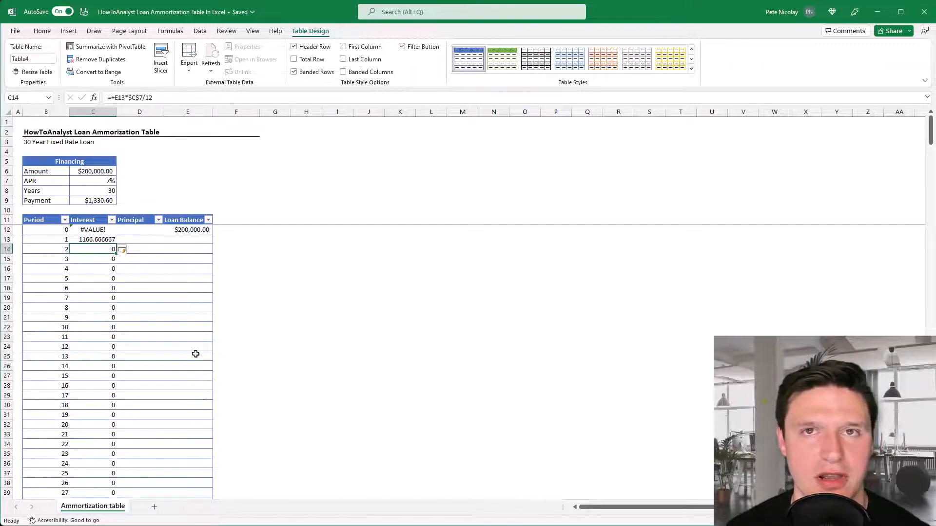
{"action": "key", "text": "ctrl+z"}
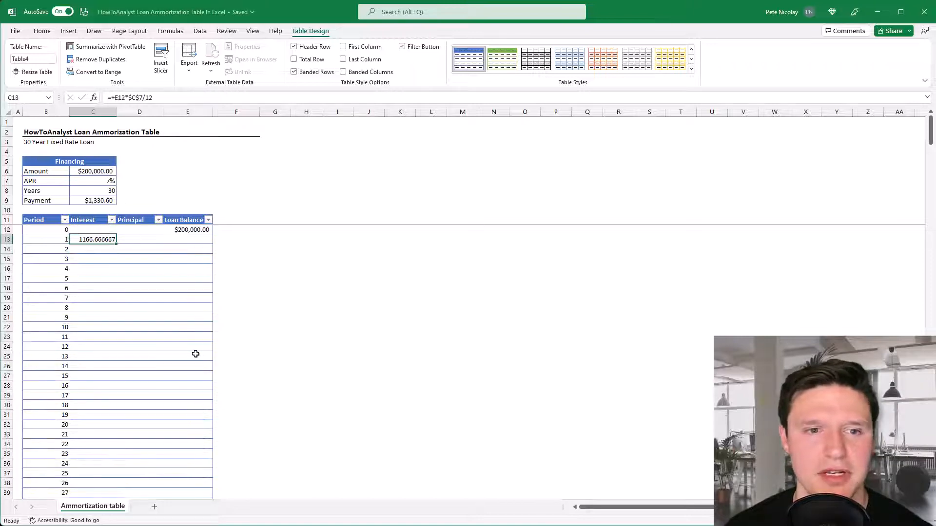
Calculate the period 1 principal in D13 as the payment $C$9 minus that row's interest, and undo the automatic column fill
{"action": "key", "text": "Right"}
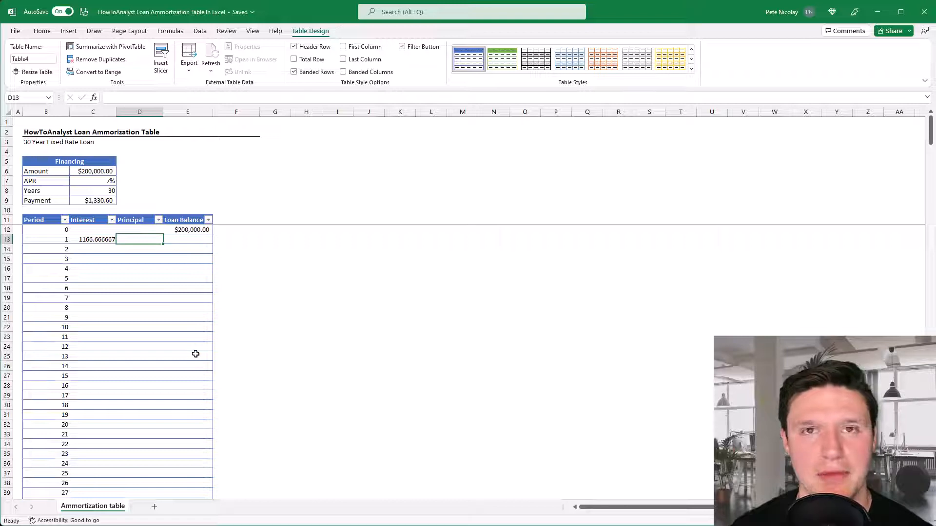
{"action": "type", "text": "+"}
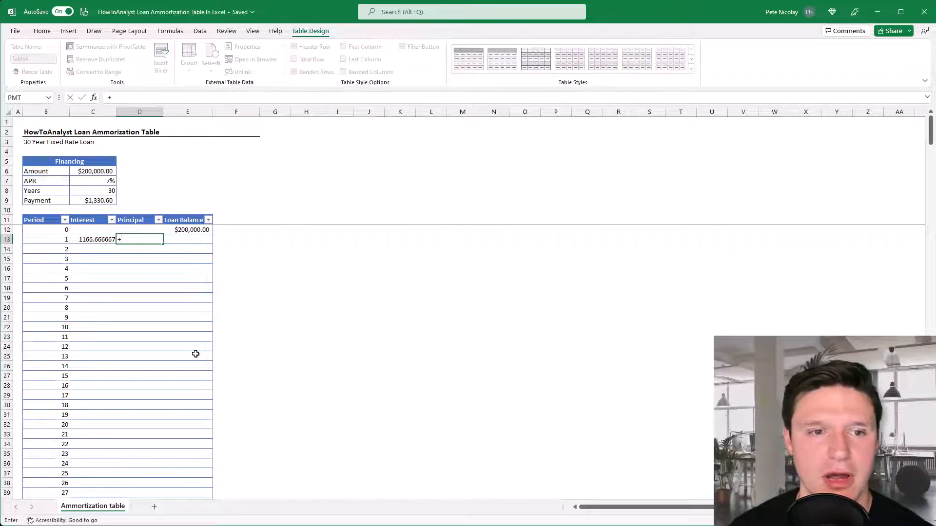
{"action": "left_click", "coordinate": [96, 200]}
{"action": "key", "text": "F4"}
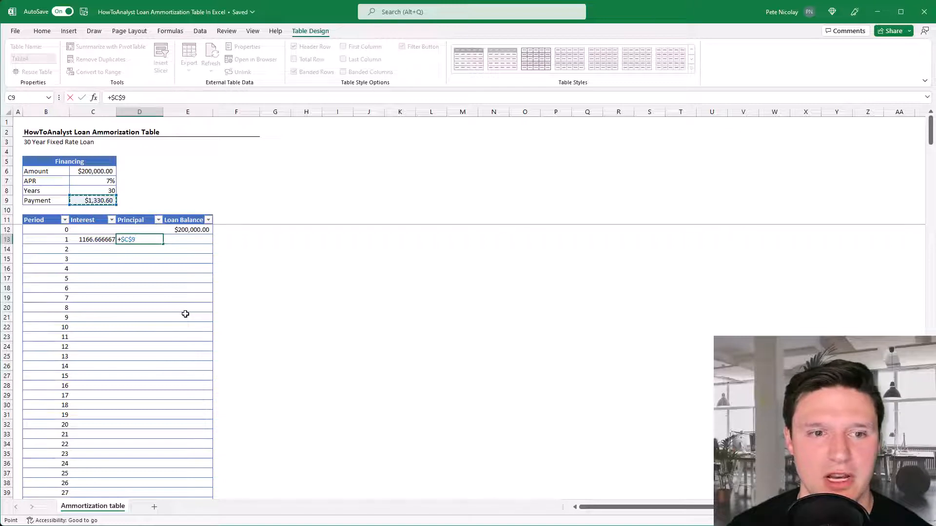
{"action": "type", "text": "-"}
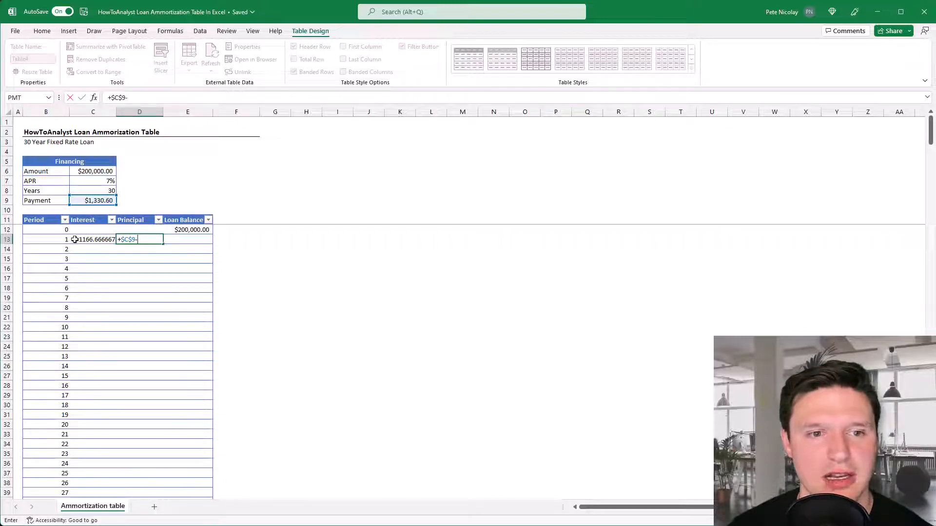
{"action": "left_click", "coordinate": [75, 239]}
{"action": "key", "text": "Return"}
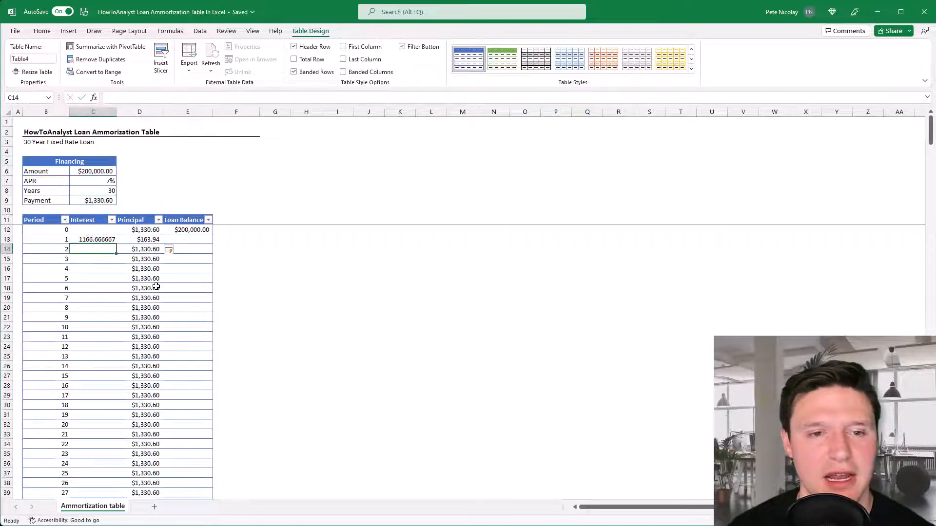
{"action": "key", "text": "ctrl+z"}
{"action": "key", "text": "Right"}
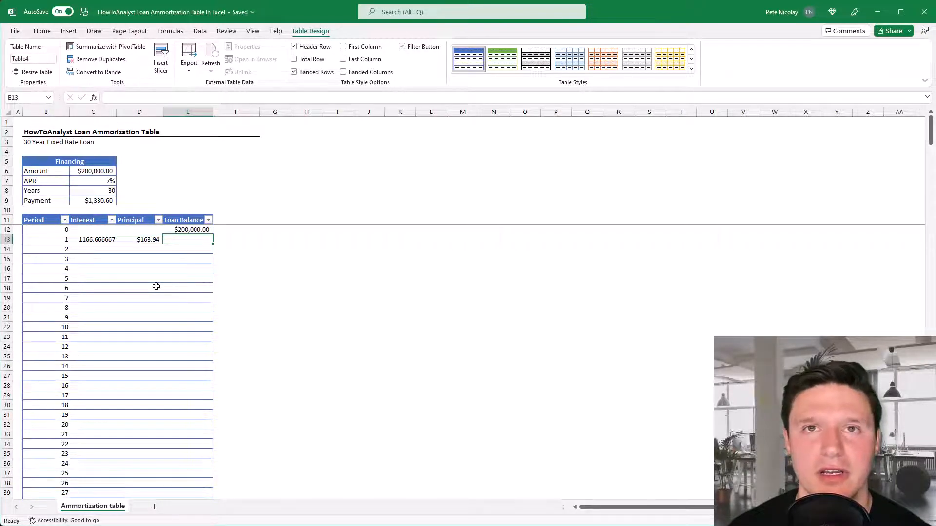
{"action": "type", "text": "+"}
{"action": "key", "text": "Up"}
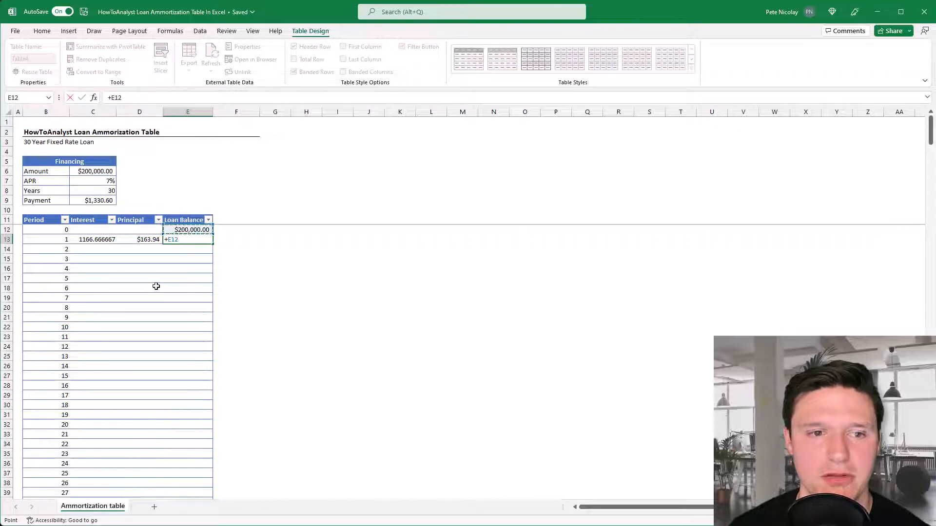
{"action": "type", "text": "-"}
{"action": "key", "text": "Left"}
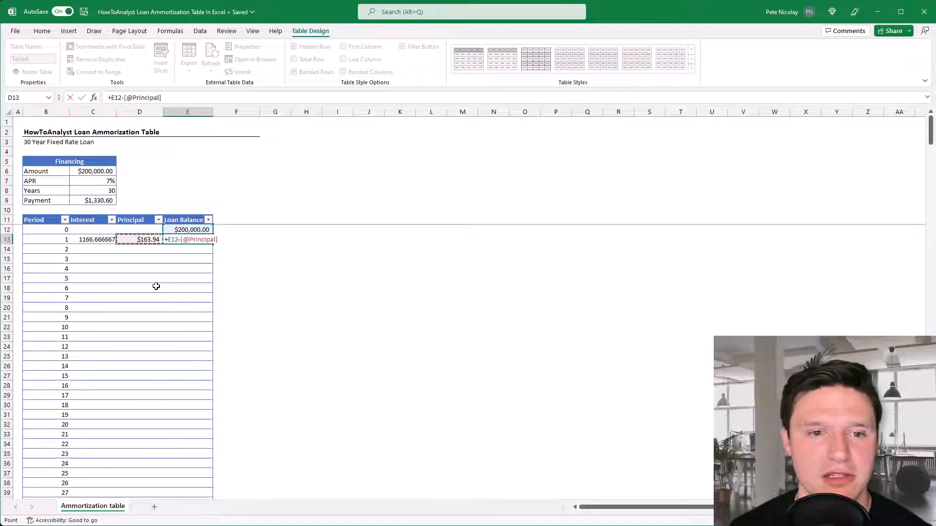
{"action": "key", "text": "Return"}
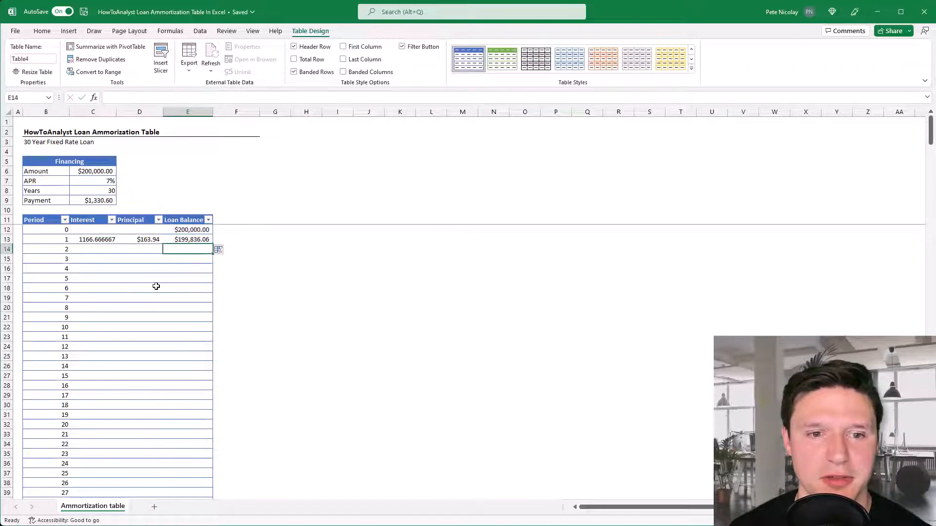
Format the period 0 and 1 cells C12:E13 in accounting dollar format with no decimal places
{"action": "left_click", "coordinate": [100, 239]}
{"action": "key", "text": "shift+Right"}
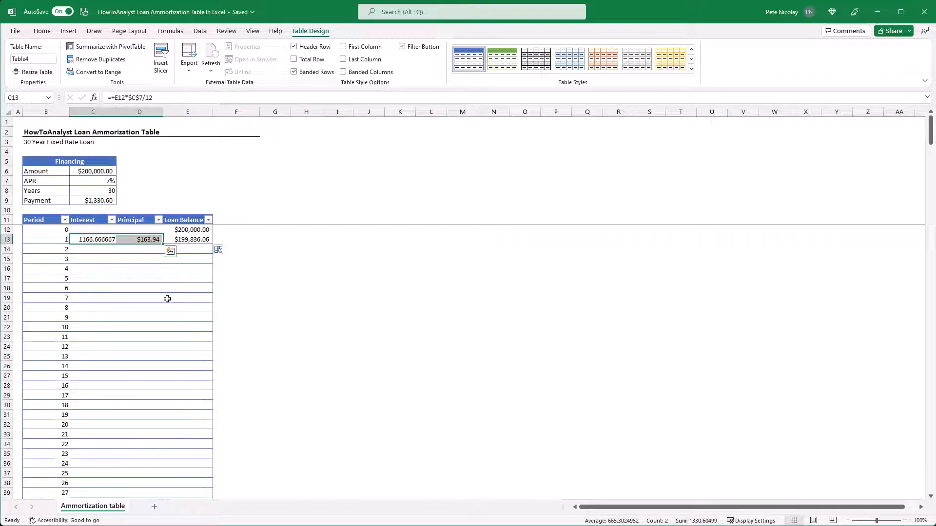
{"action": "left_click_drag", "start_coordinate": [100, 230], "coordinate": [200, 239]}
{"action": "left_click", "coordinate": [42, 31]}
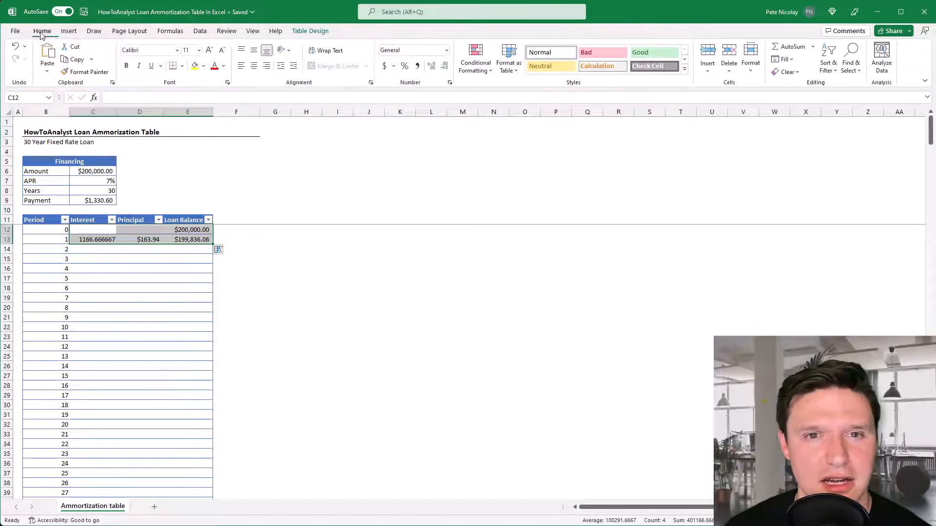
{"action": "left_click", "coordinate": [385, 66]}
{"action": "left_click", "coordinate": [445, 66]}
{"action": "left_click", "coordinate": [445, 66]}
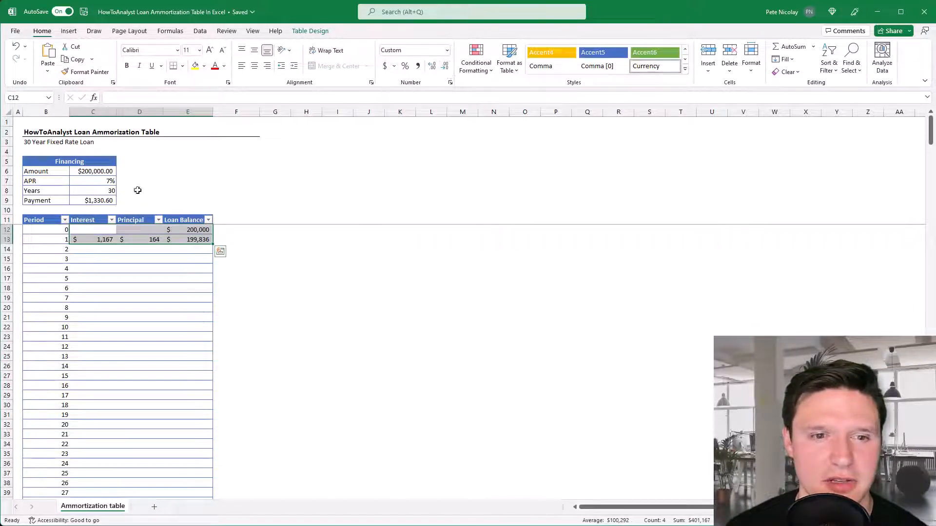
Fill the period 1 interest, principal and loan balance formulas in C13:E13 down through period 360
{"action": "left_click", "coordinate": [100, 239]}
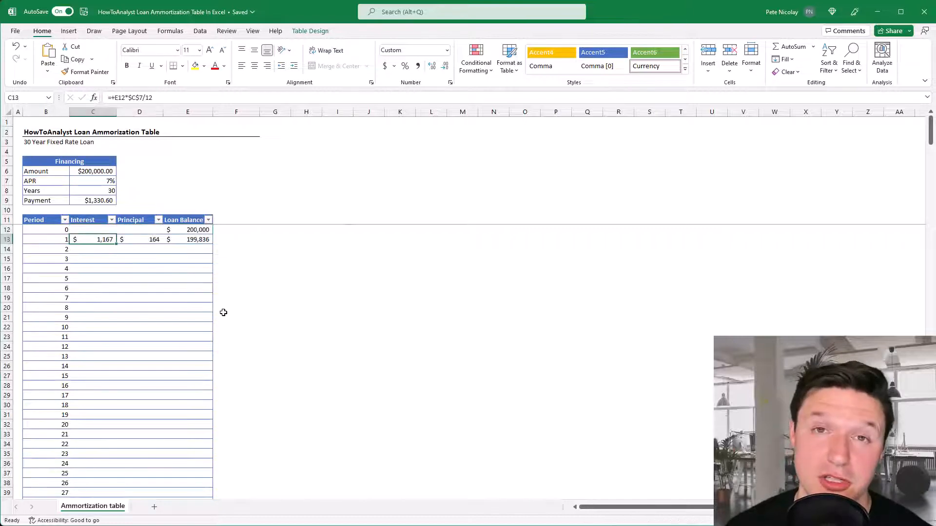
{"action": "key", "text": "shift+Right"}
{"action": "key", "text": "shift+Right"}
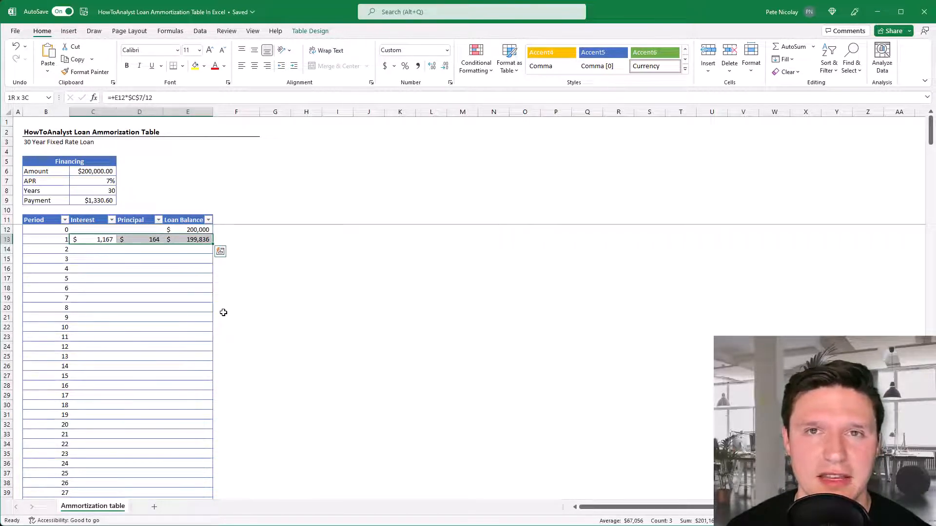
{"action": "key", "text": "ctrl+shift+Down"}
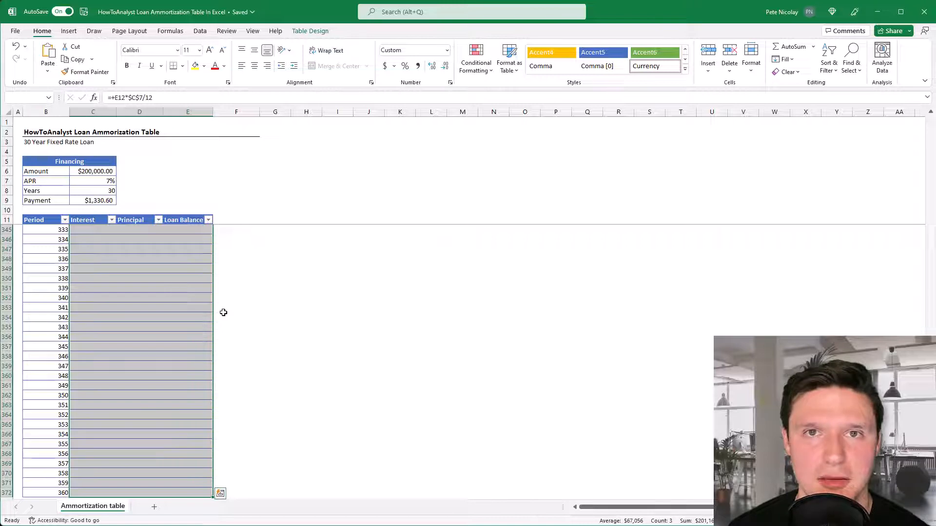
{"action": "key", "text": "ctrl+d"}
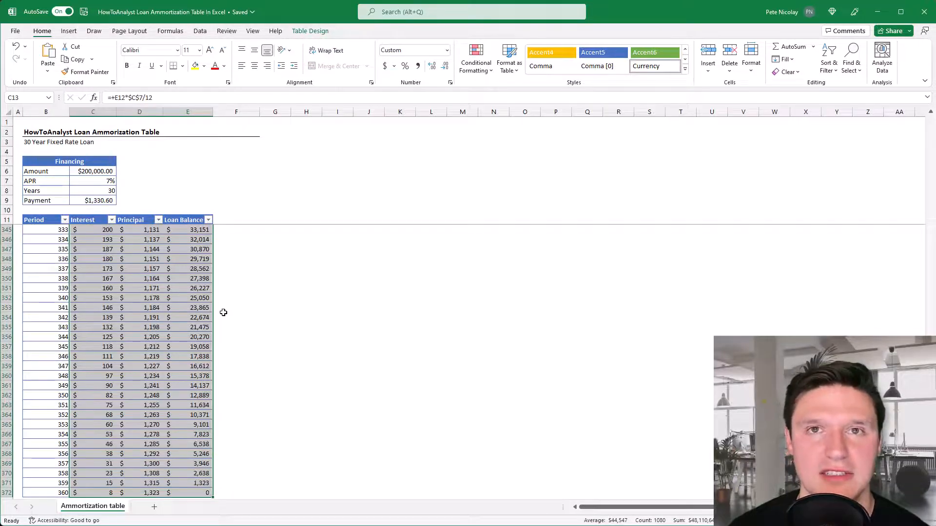
Review the filled amortization schedule from the last periods back to period 0, and check the final loan balance at period 360
{"action": "key", "text": "Page_Up"}
{"action": "key", "text": "Page_Up"}
{"action": "key", "text": "Page_Up"}
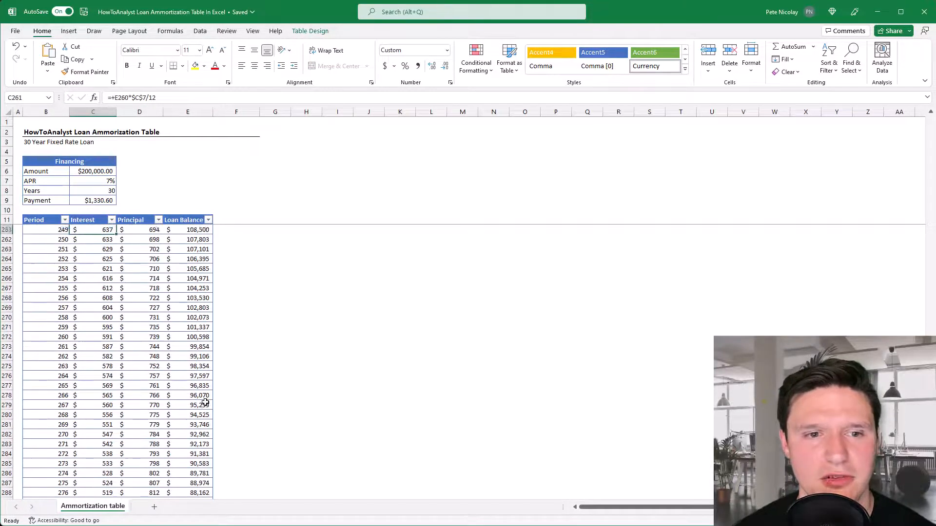
{"action": "key", "text": "Page_Up"}
{"action": "key", "text": "Page_Up"}
{"action": "key", "text": "Page_Up"}
{"action": "key", "text": "Page_Up"}
{"action": "key", "text": "Page_Up"}
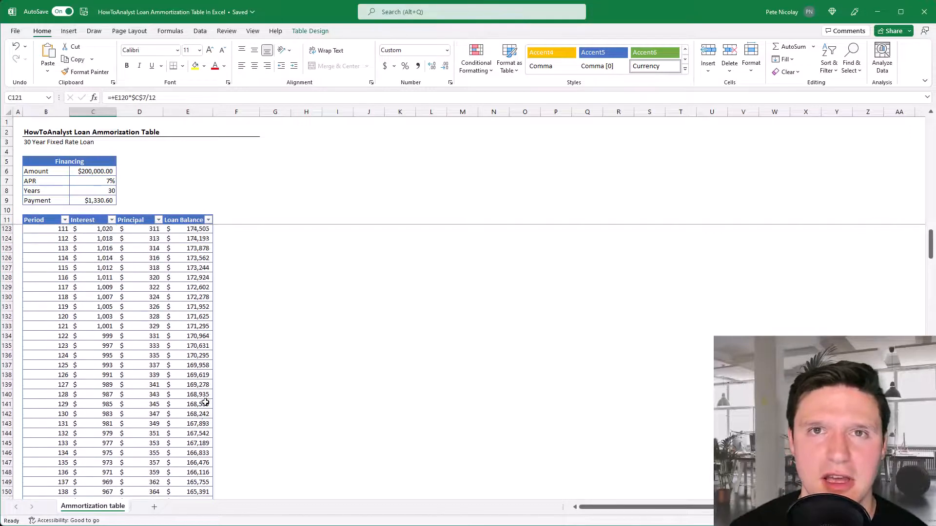
{"action": "key", "text": "Page_Up"}
{"action": "key", "text": "Page_Up"}
{"action": "key", "text": "Page_Up"}
{"action": "key", "text": "Page_Up"}
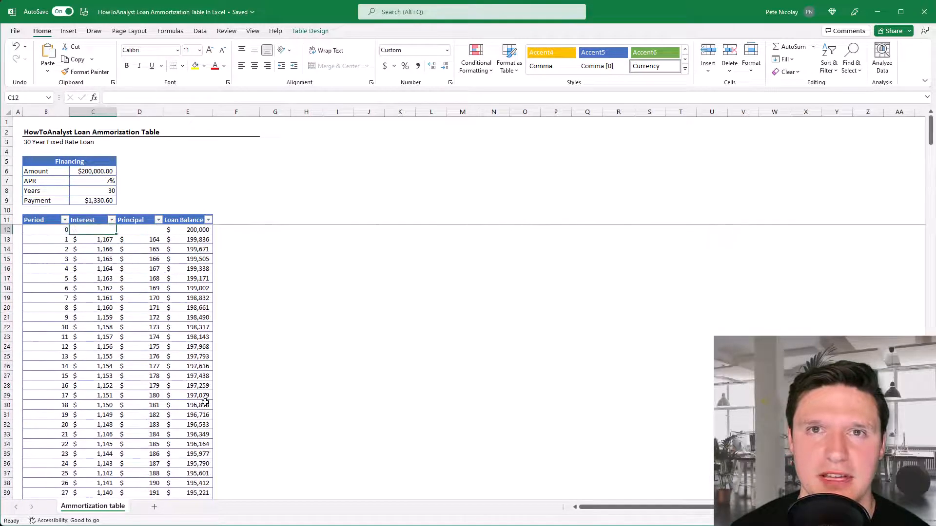
{"action": "key", "text": "Right"}
{"action": "key", "text": "Right"}
{"action": "key", "text": "ctrl+Down"}
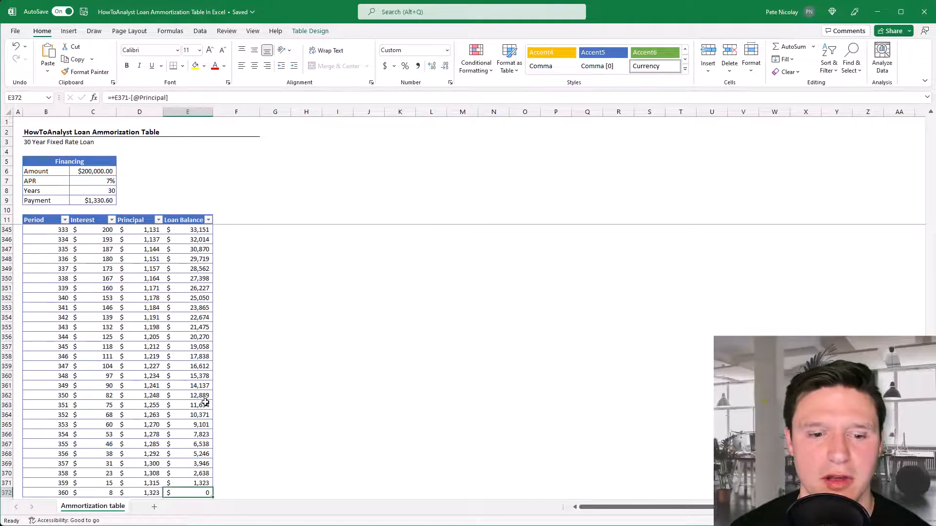